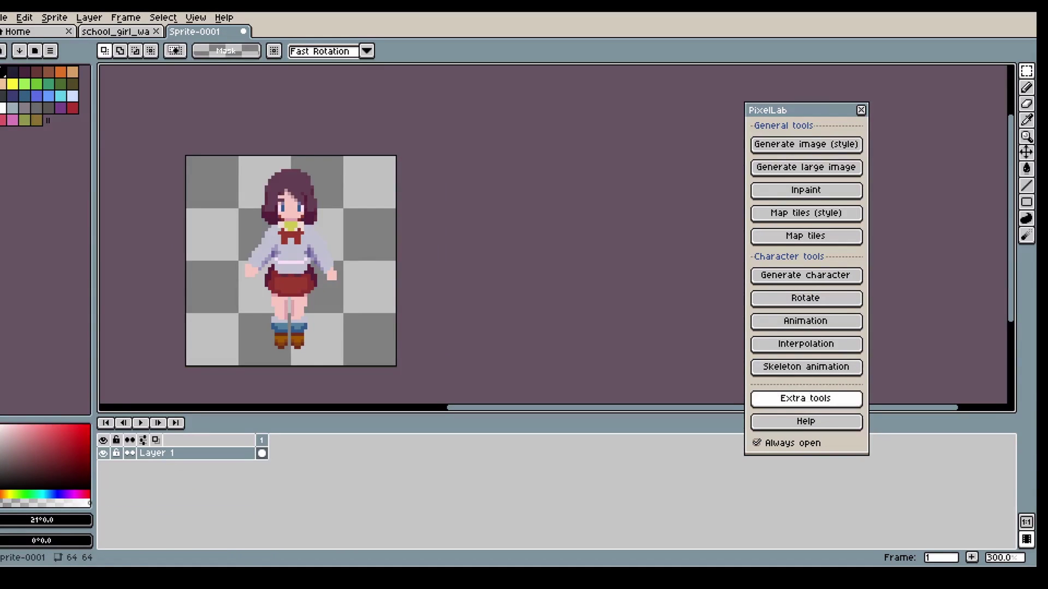
- Open the Skeleton animation tool, set the character as the reference image and estimate its skeleton
left_click(813, 374)
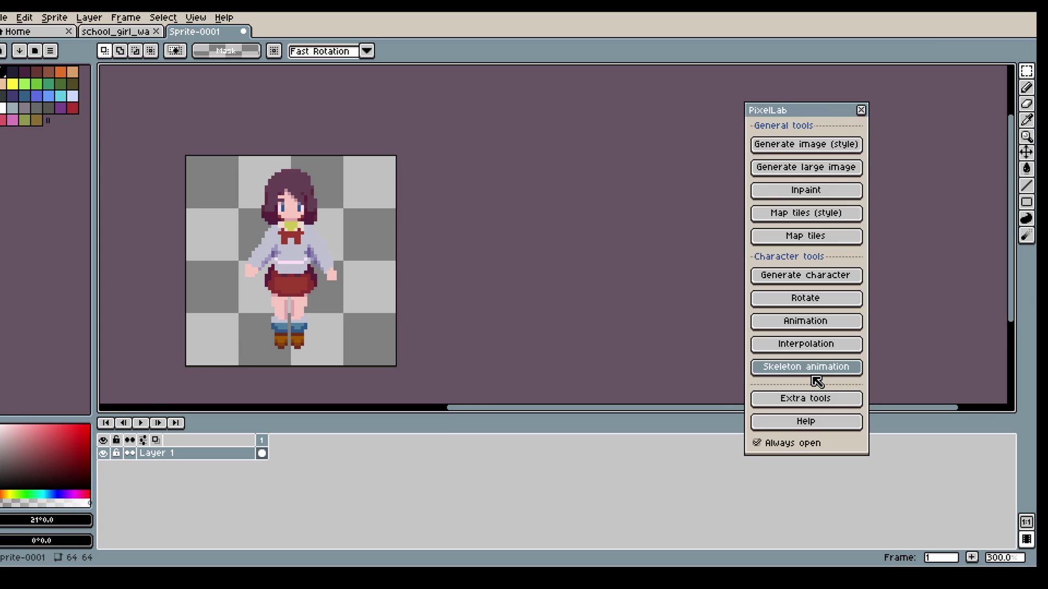
left_click(539, 315)
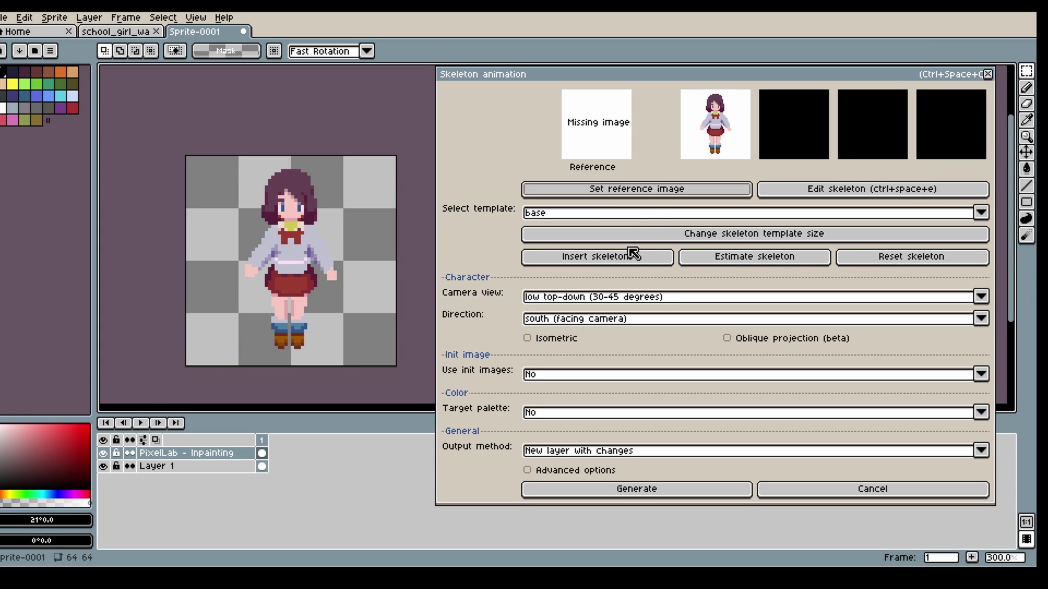
left_click(720, 261)
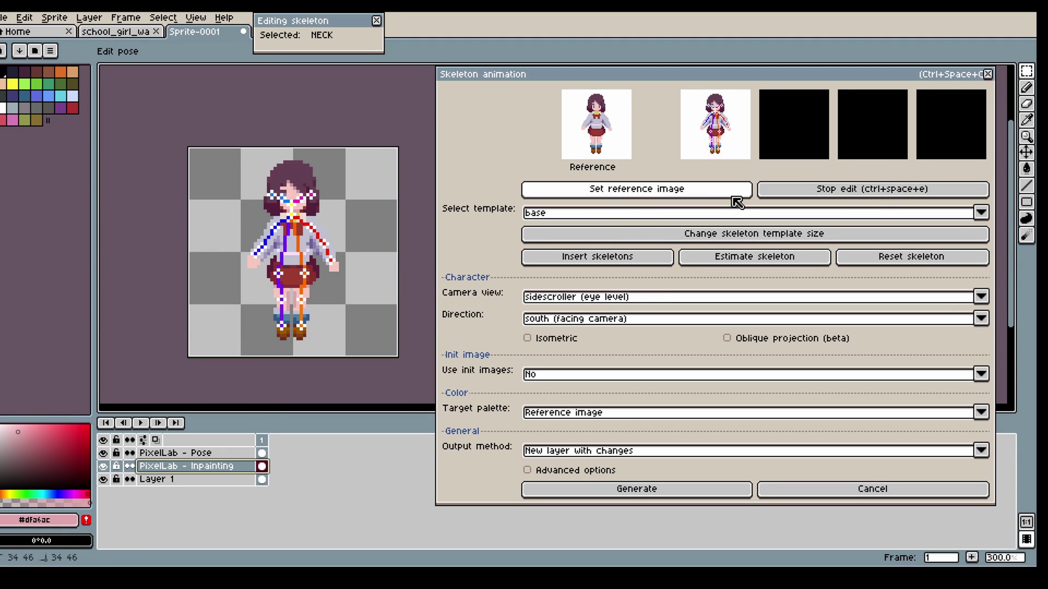
- Move the end joint of the skeleton's blue arm down onto the character's hand
scroll(314, 267, "up", 2)
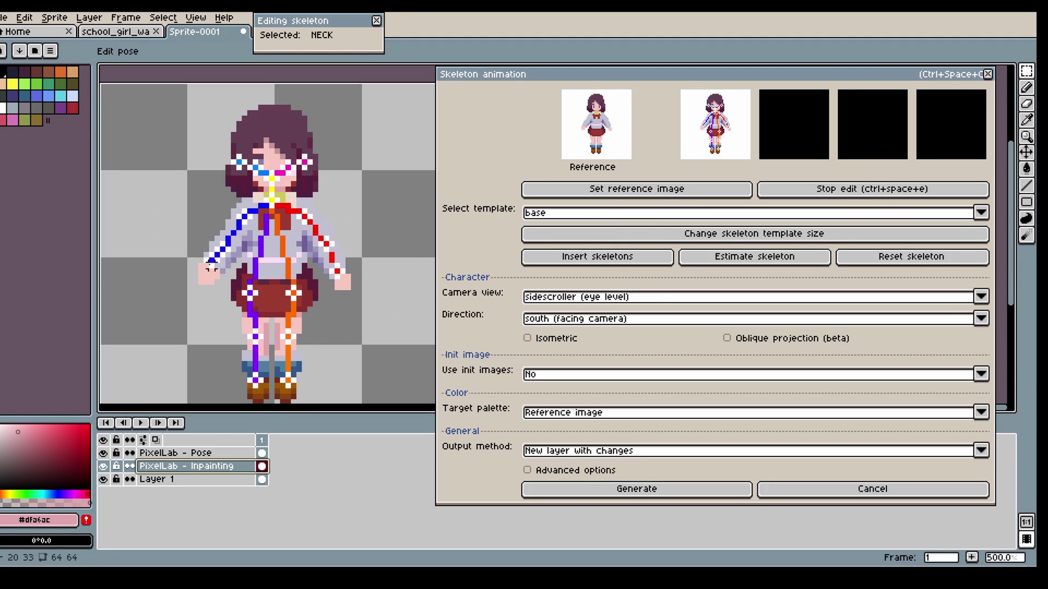
left_click_drag(238, 217, 239, 222)
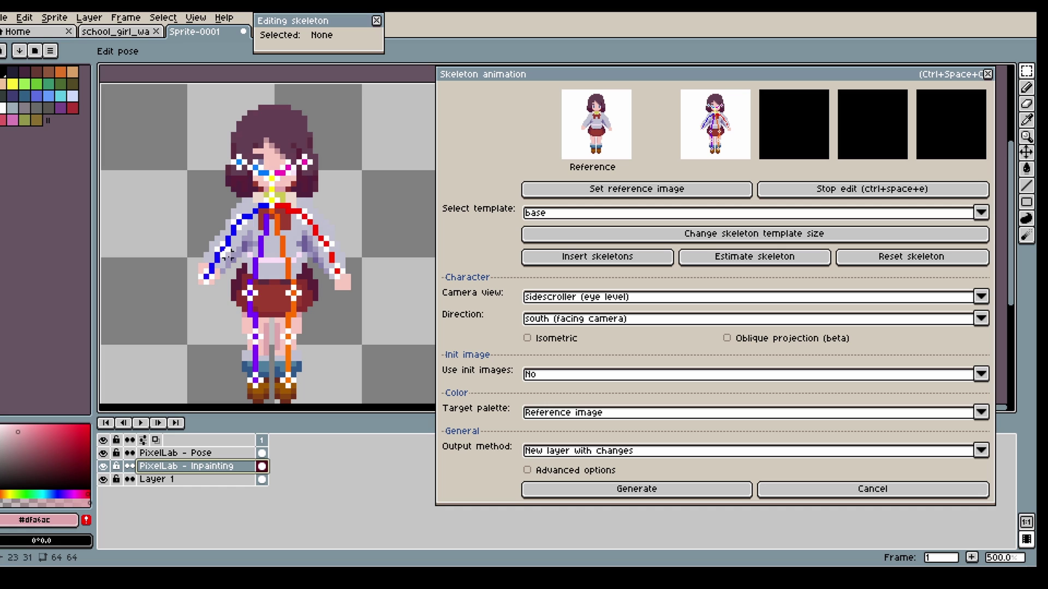
scroll(282, 271, "down", 1)
scroll(278, 262, "up", 1)
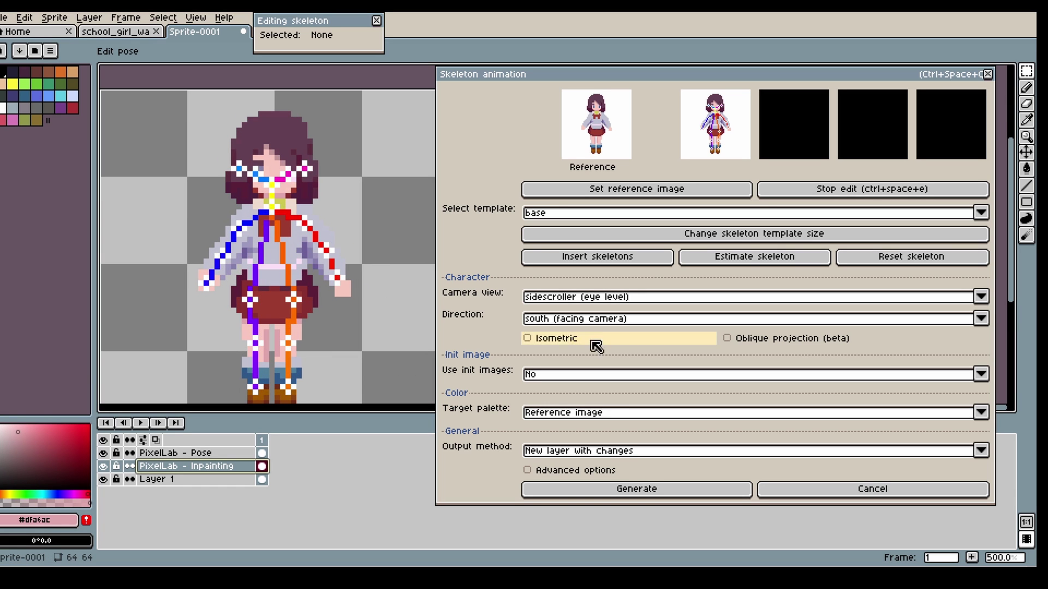
- Choose the running template and insert its skeletons into the animation
left_click(584, 213)
left_click(550, 272)
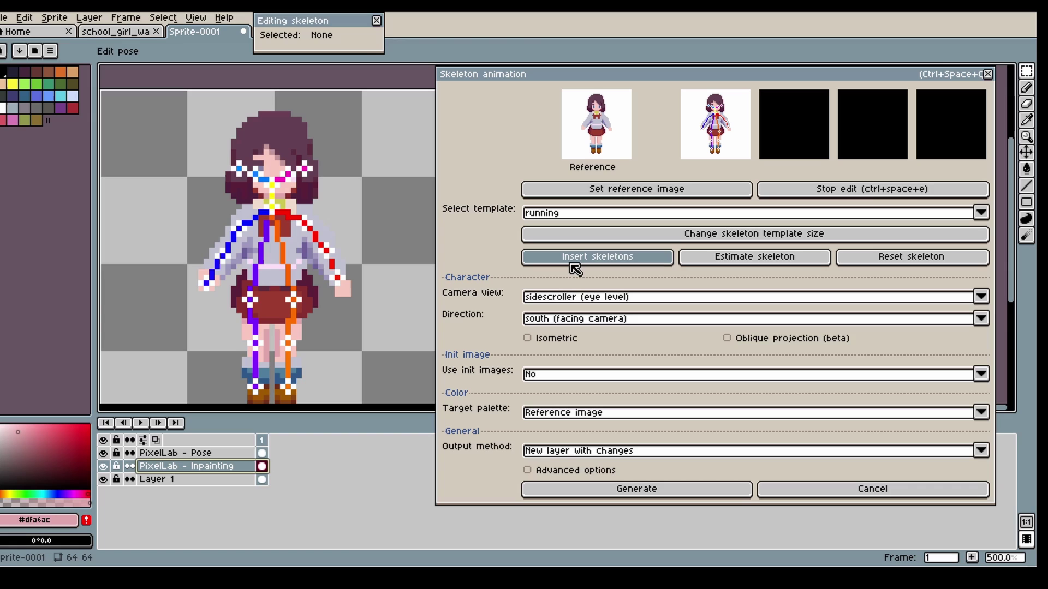
left_click(592, 257)
- Look through the inserted running poses across frames 2 to 9
left_click(279, 466)
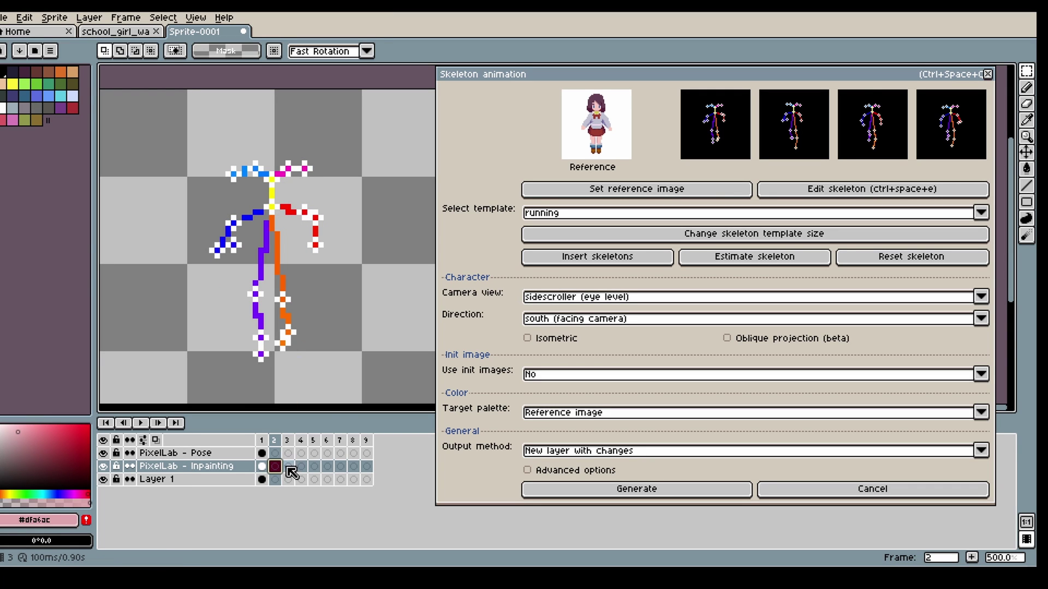
left_click(354, 467)
left_click(367, 466)
left_click(340, 467)
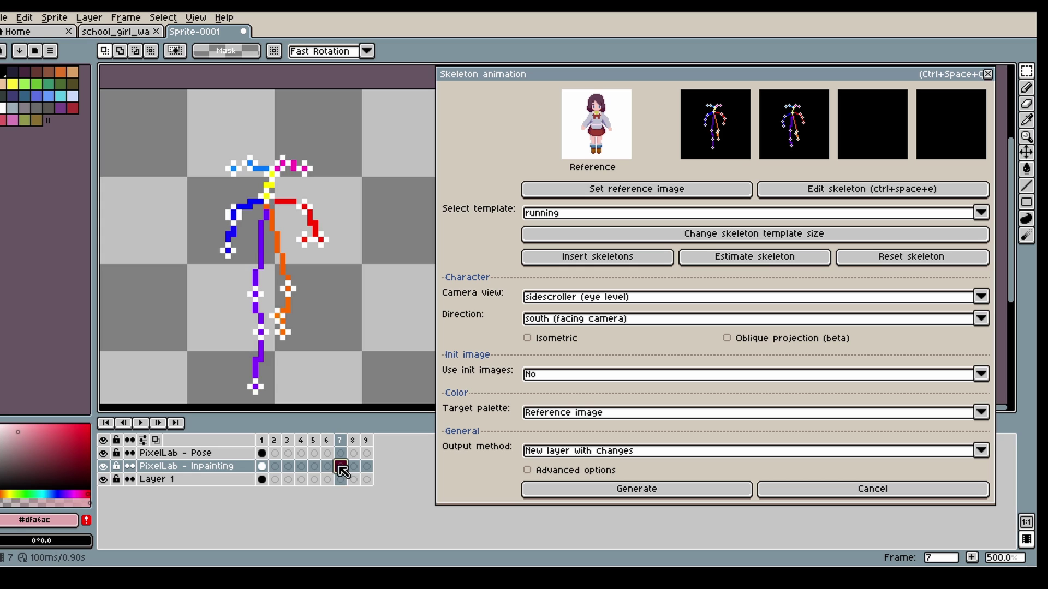
left_click(327, 467)
left_click(303, 468)
left_click(327, 466)
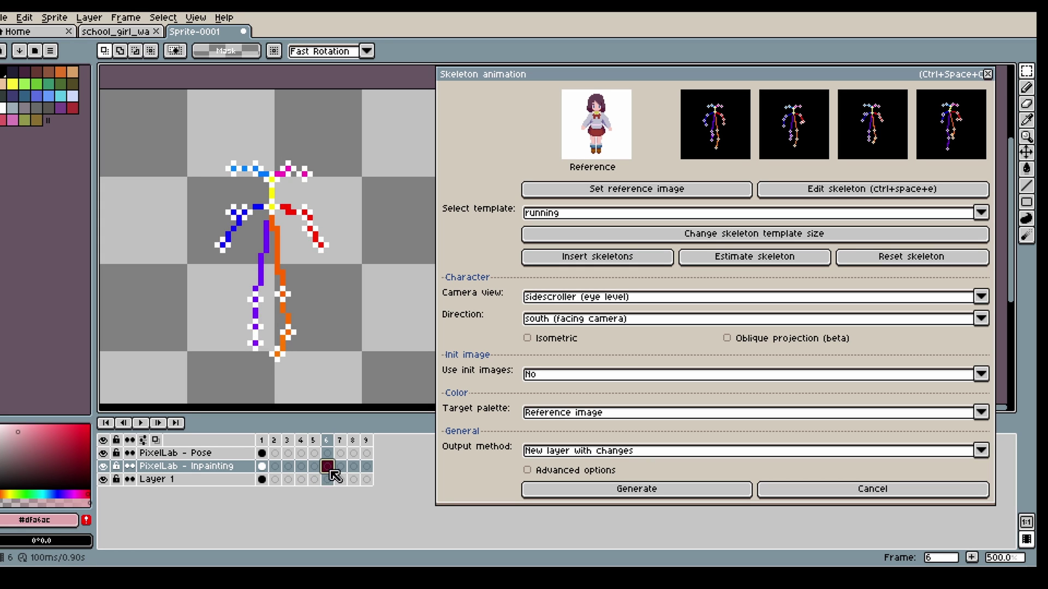
left_click(341, 466)
- Generate the running character images for the poses starting at frame 2
left_click(274, 467)
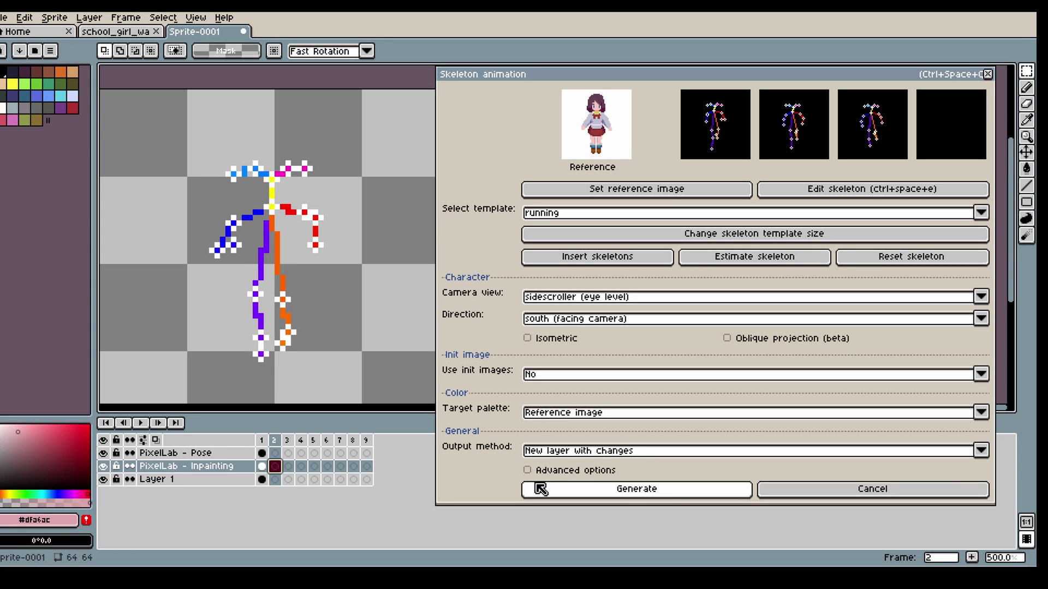
left_click(671, 496)
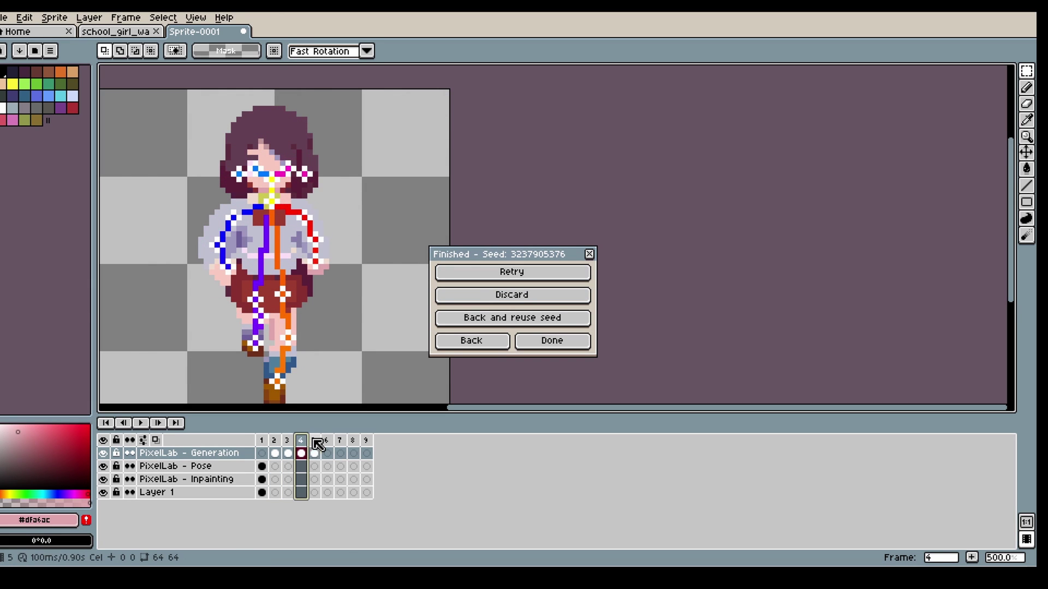
- Hide the PixelLab - Pose layer and compare the generated character on frame 2 with its skeleton
left_click(318, 444)
left_click(103, 453)
left_click(102, 453)
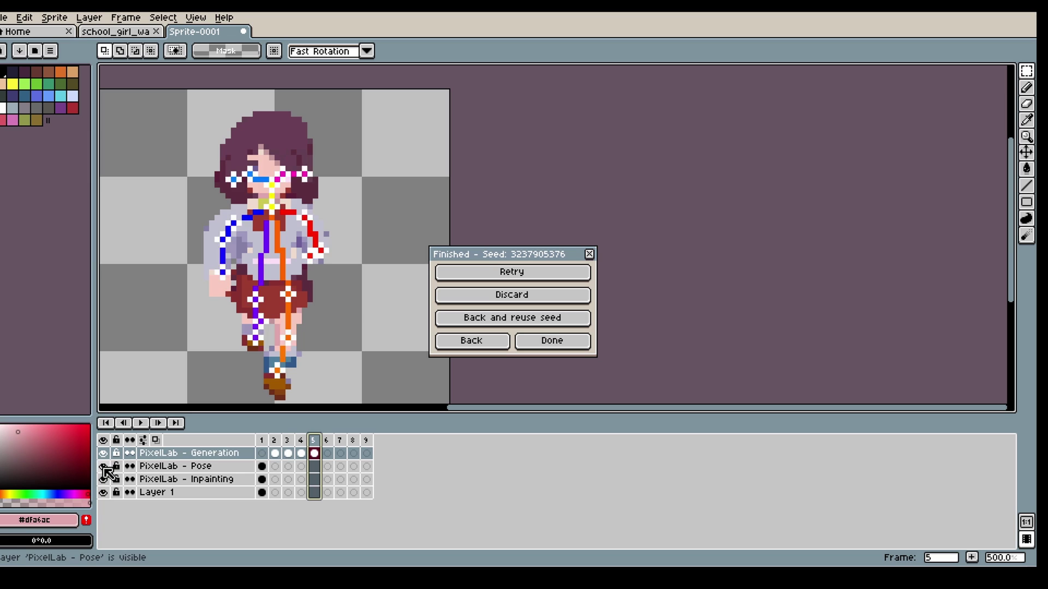
left_click(103, 466)
left_click(274, 440)
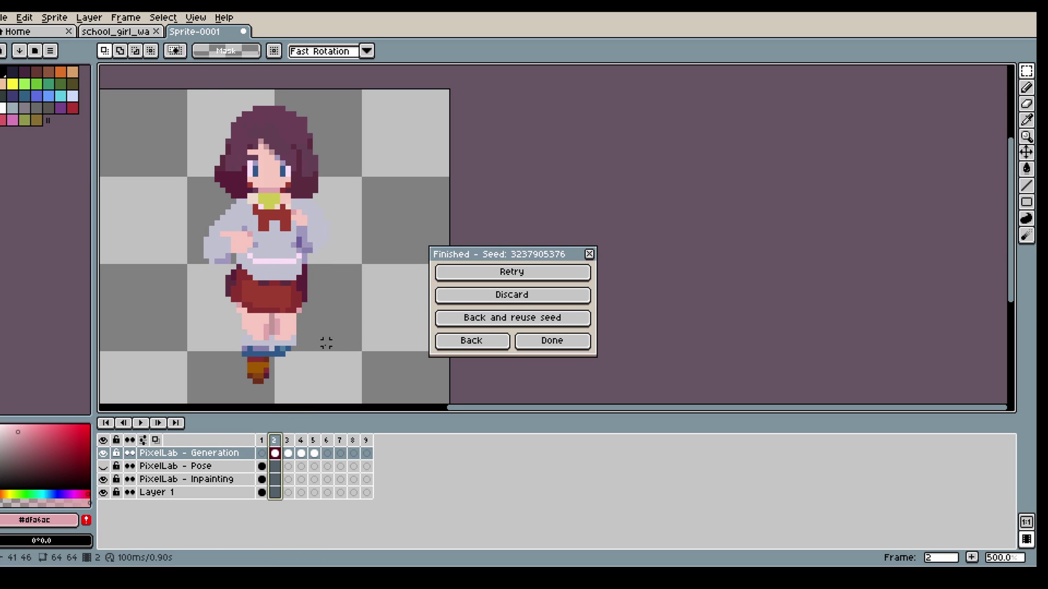
left_click(104, 466)
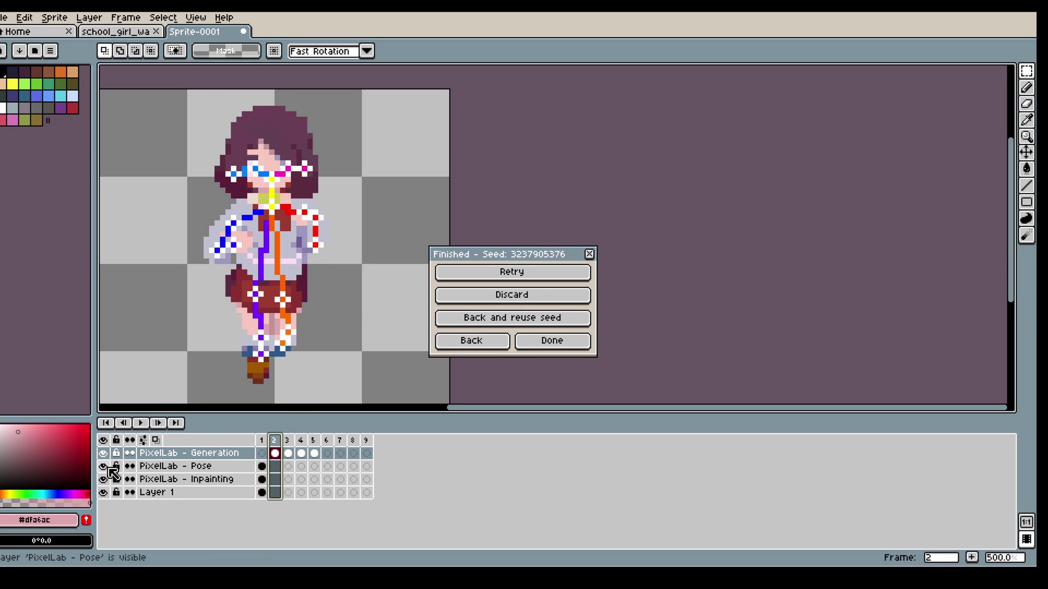
left_click(103, 467)
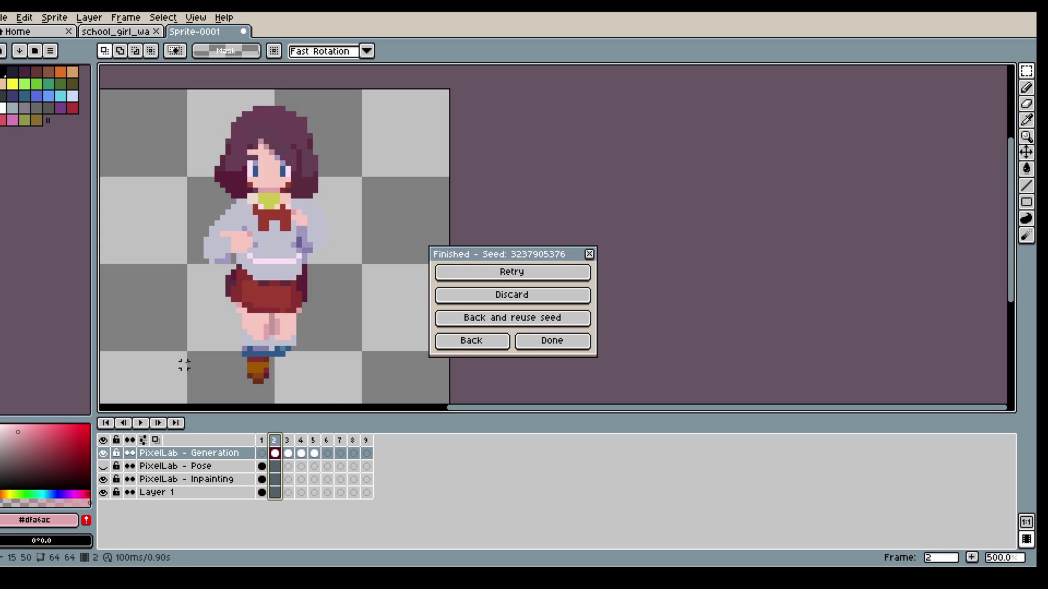
- On frame 2, paint a #F7C9BF hand at the red arm's sleeve end and cover the misplaced shoulder hand with sleeve colour #BFC1D0
key("i")
scroll(215, 232, "up", 2)
left_click(368, 219)
key("b")
key("i")
left_click(356, 214)
key("b")
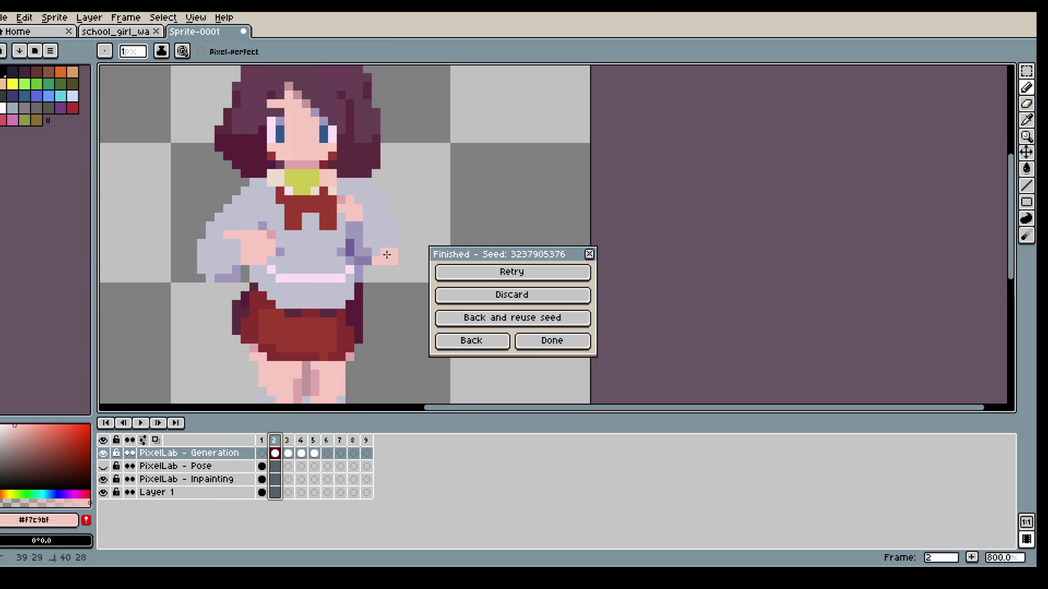
left_click_drag(386, 254, 377, 253)
left_click(368, 216, "alt")
left_click_drag(359, 218, 350, 212)
scroll(347, 204, "down", 4)
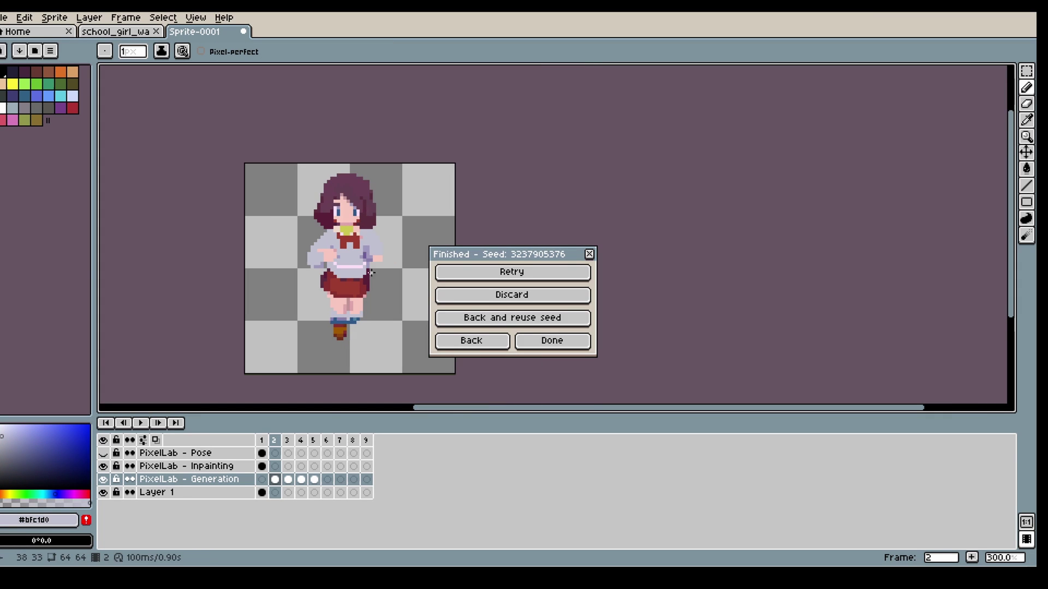
- Return to the skeleton settings reusing the seed and start editing the skeleton on frame 2
left_click(339, 441)
left_click(275, 440)
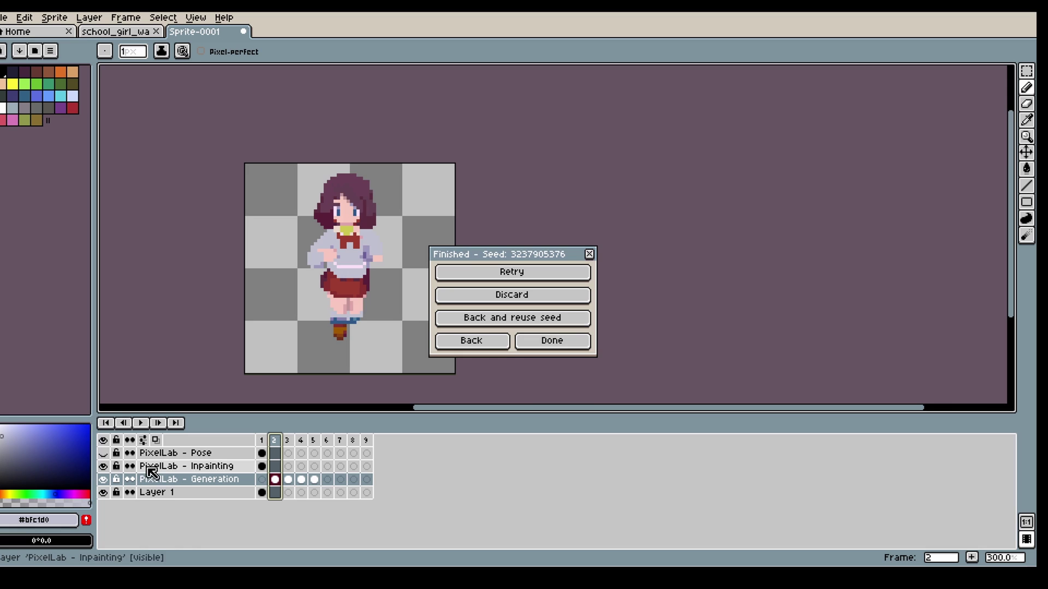
scroll(344, 239, "up", 4)
left_click(519, 317)
left_click(858, 189)
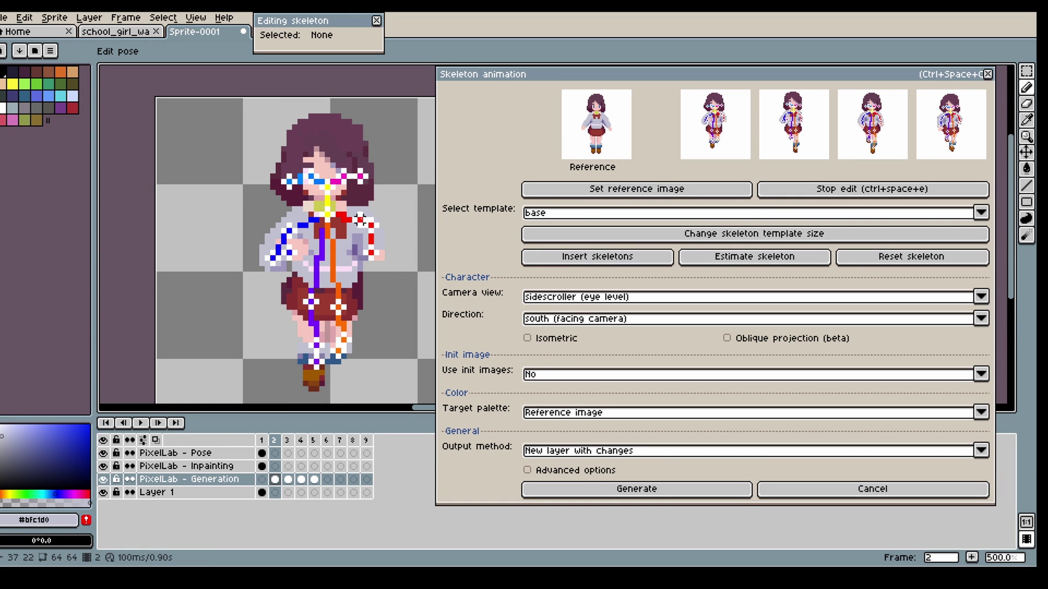
- Check the joints of the red arm, cancel the skeleton settings and hide the PixelLab - Pose layer
left_click(361, 219)
left_click(360, 220)
left_click(371, 225)
left_click(371, 225)
left_click(786, 489)
left_click(103, 454)
- Enlarge the repainted hand on frame 2 using the skin colour #F7C9BF
scroll(398, 262, "up", 2)
left_click(356, 266, "alt")
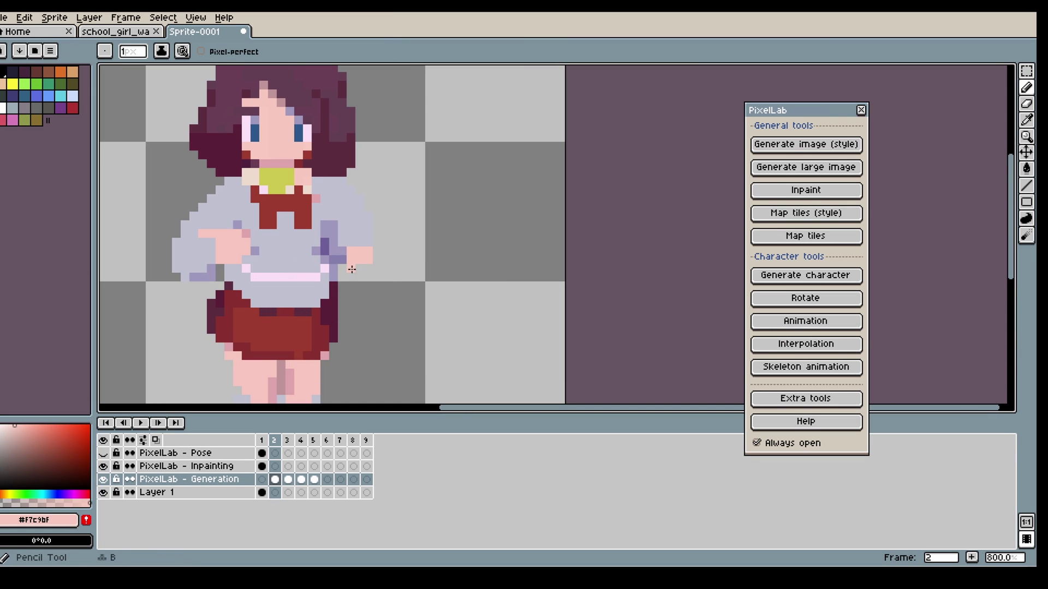
scroll(394, 245, "down", 2)
scroll(339, 323, "up", 1)
key("alt")
scroll(345, 353, "down", 1)
- Paint a dark brown #6F2F19 shoe under the raised foot on frame 2 and sample the leg's skin colour
left_click(308, 385, "alt")
left_click_drag(330, 359, 341, 356)
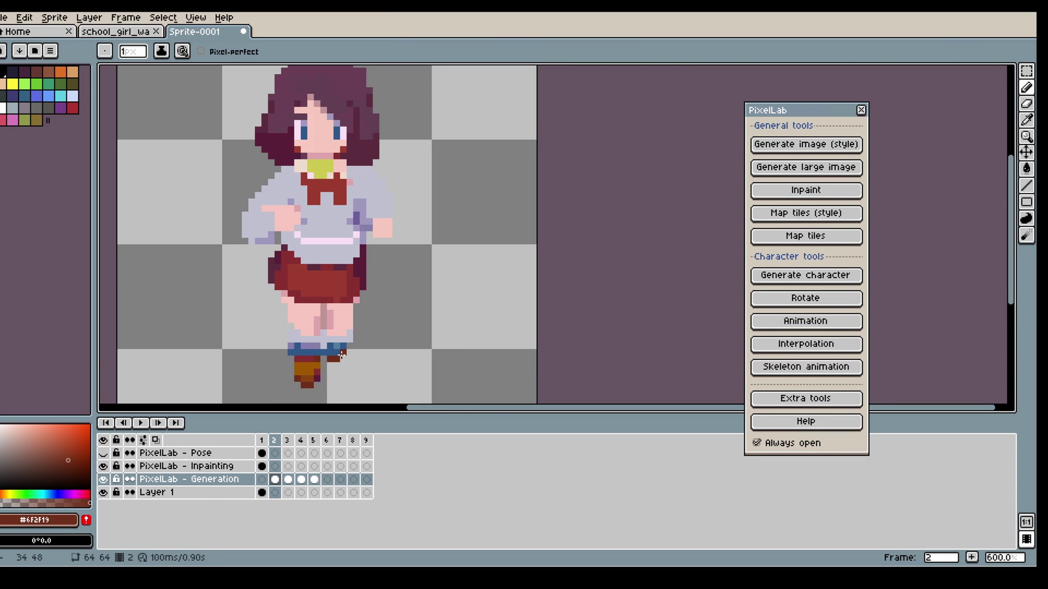
key("i")
left_click(297, 326)
key("b")
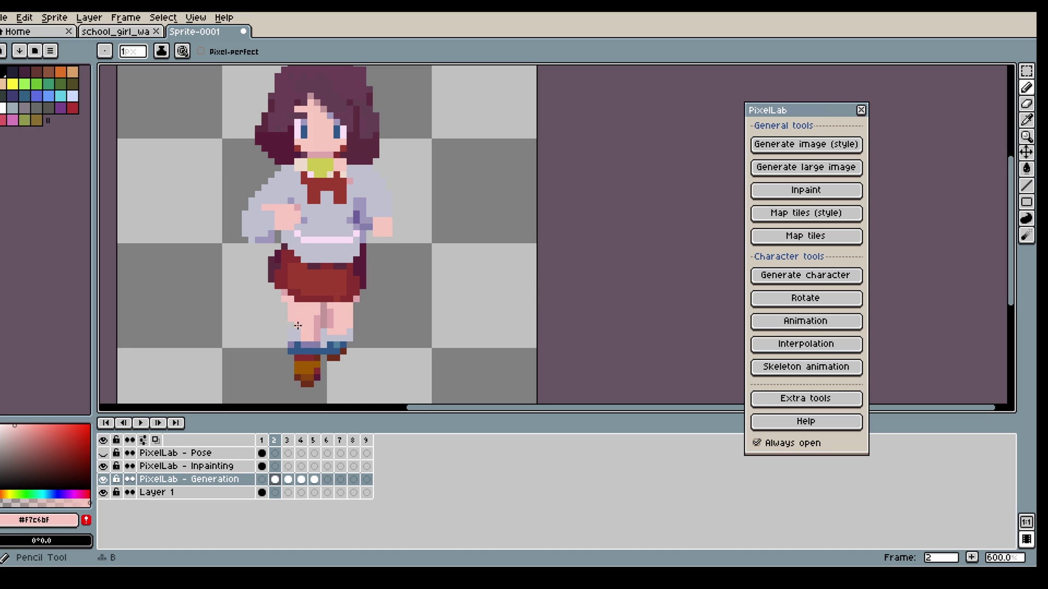
- Cover the outer part of the overlong hand on frame 2 with the sleeve colour #BFC1D0
key("i")
left_click(285, 195)
key("b")
left_click_drag(271, 208, 265, 208)
key("i")
scroll(286, 233, "down", 3)
scroll(300, 246, "up", 1)
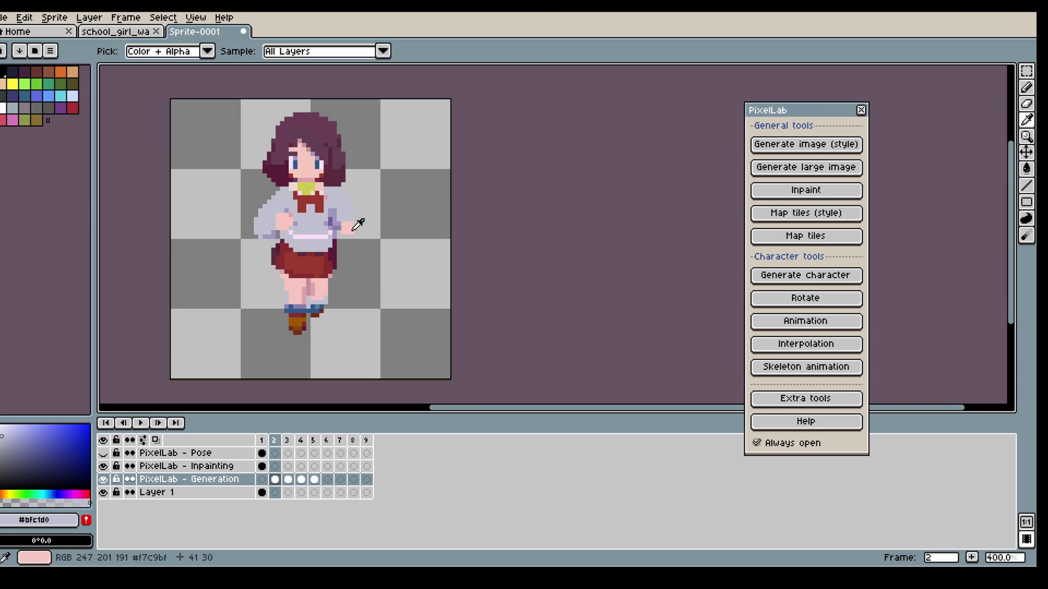
- On frame 3, paint a #F7C9BF hand at the end of the handless sleeve
scroll(336, 209, "up", 1)
key("Right")
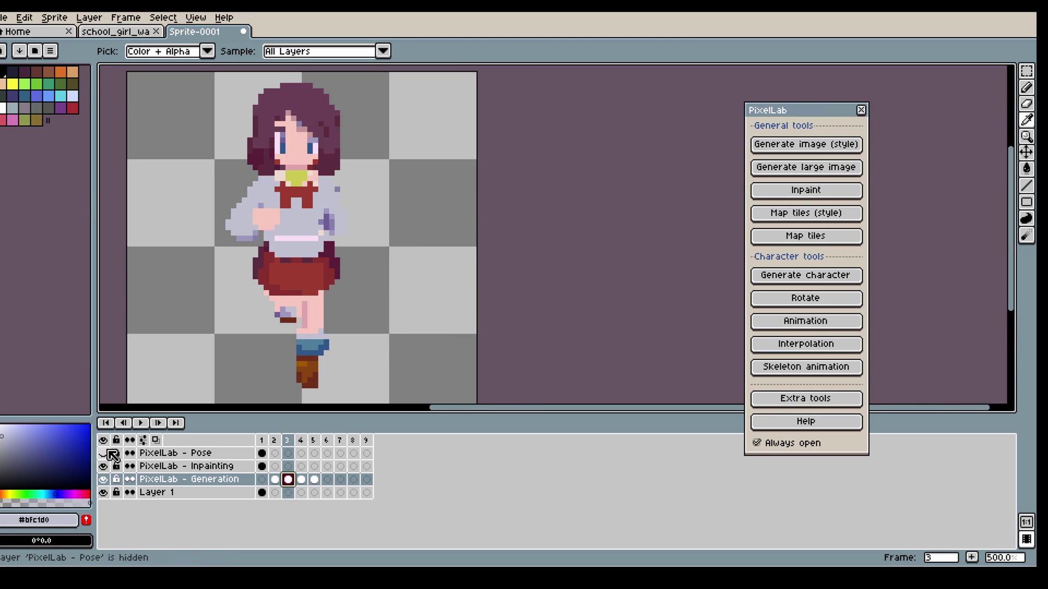
left_click(263, 218)
key("b")
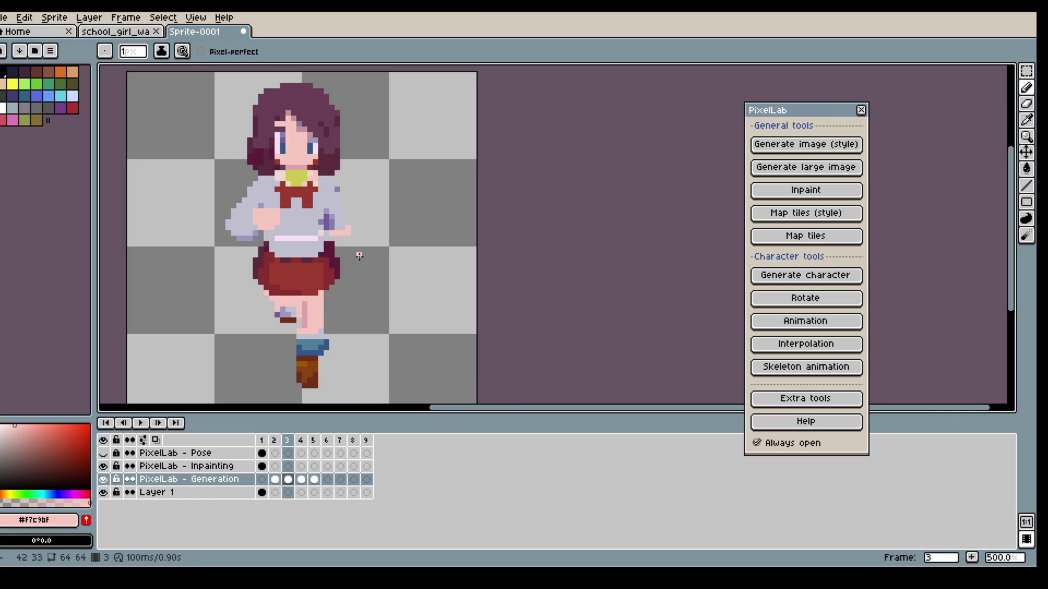
- Repaint the raised leg on frame 3 with its skin colour and give the foot a #2F588A blue sock
scroll(322, 300, "up", 1)
key("i")
left_click(312, 299)
key("b")
left_click_drag(299, 293, 293, 298)
key("i")
left_click(307, 342)
key("b")
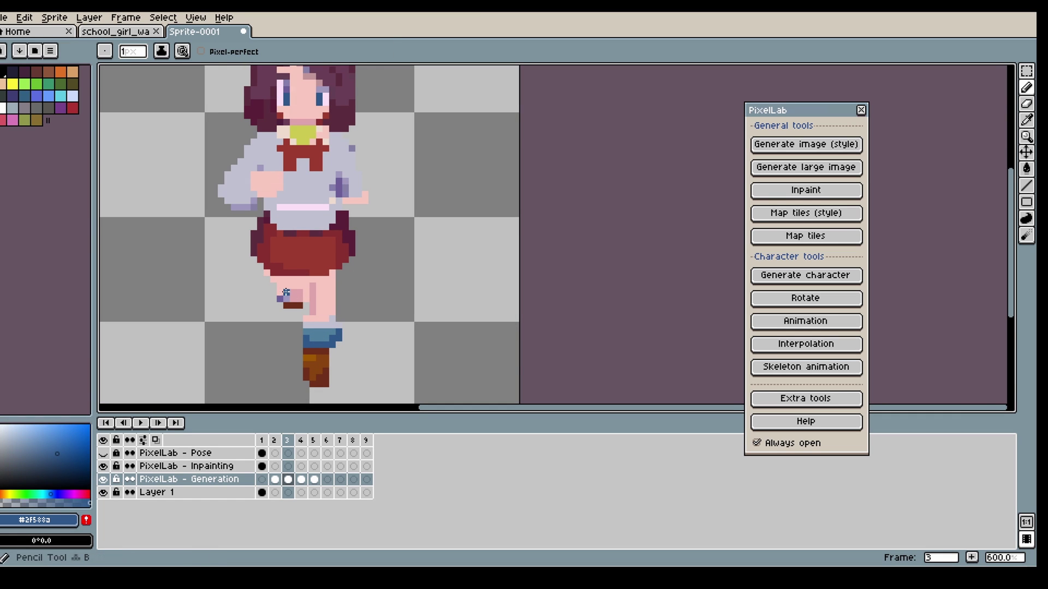
scroll(342, 284, "down", 2)
scroll(325, 261, "up", 1)
key("i")
left_click(314, 118)
key("b")
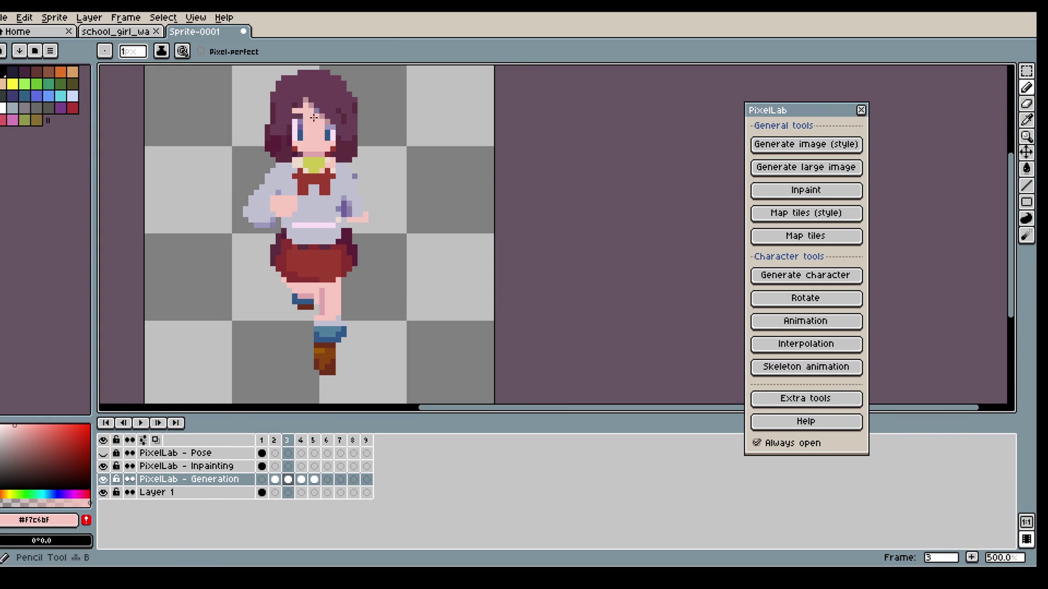
scroll(316, 177, "down", 2)
left_click(275, 479)
key("m")
left_click_drag(366, 103, 263, 173)
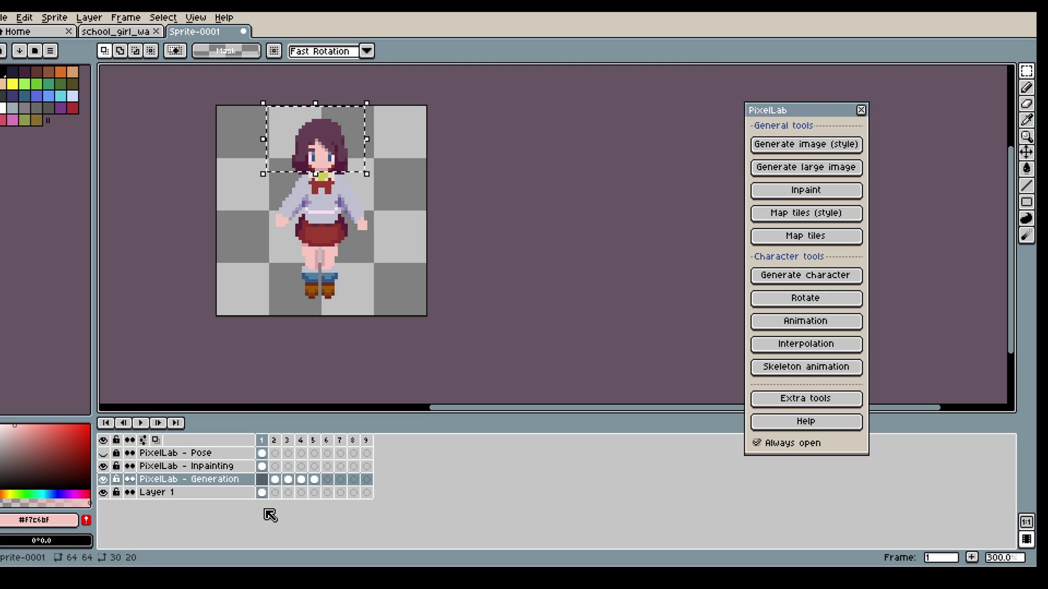
scroll(391, 158, "up", 2)
left_click(289, 479)
scroll(356, 204, "down", 2)
left_click(262, 492)
key("ctrl+z")
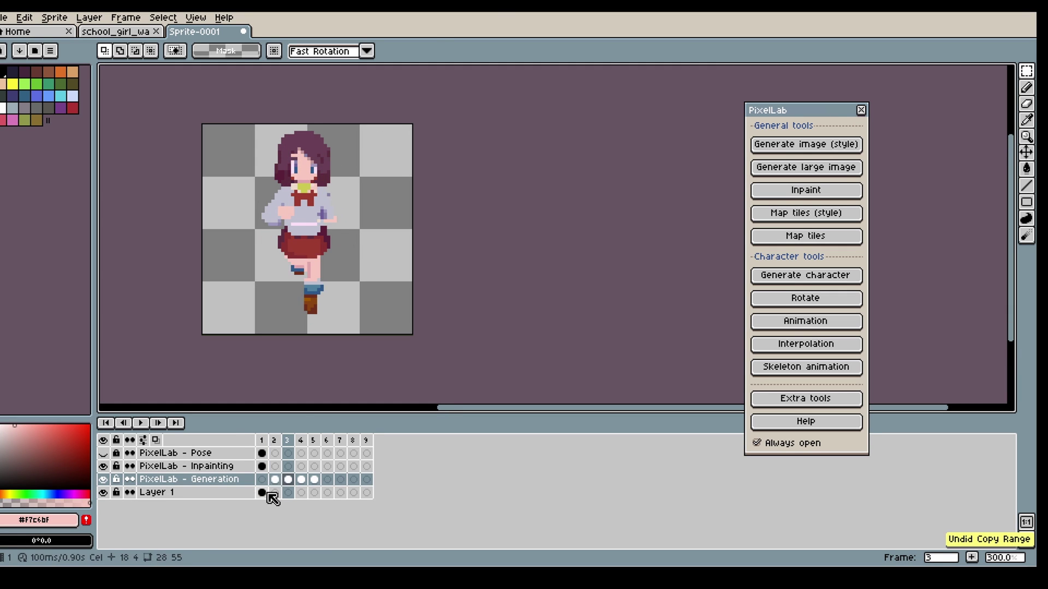
- Copy the head from Layer 1 on frame 1 and paste it over the generated head on frame 3, aligned with the neck
left_click(263, 493)
left_click_drag(402, 100, 233, 188)
key("ctrl+c")
left_click(289, 480)
left_click(423, 155)
key("ctrl+v")
left_click_drag(360, 178, 357, 172)
left_click(424, 201)
scroll(423, 201, "up", 2)
- Try to paste the copied head onto the generated character on frame 5
left_click(274, 479)
left_click(288, 479)
left_click(301, 479)
left_click(313, 479)
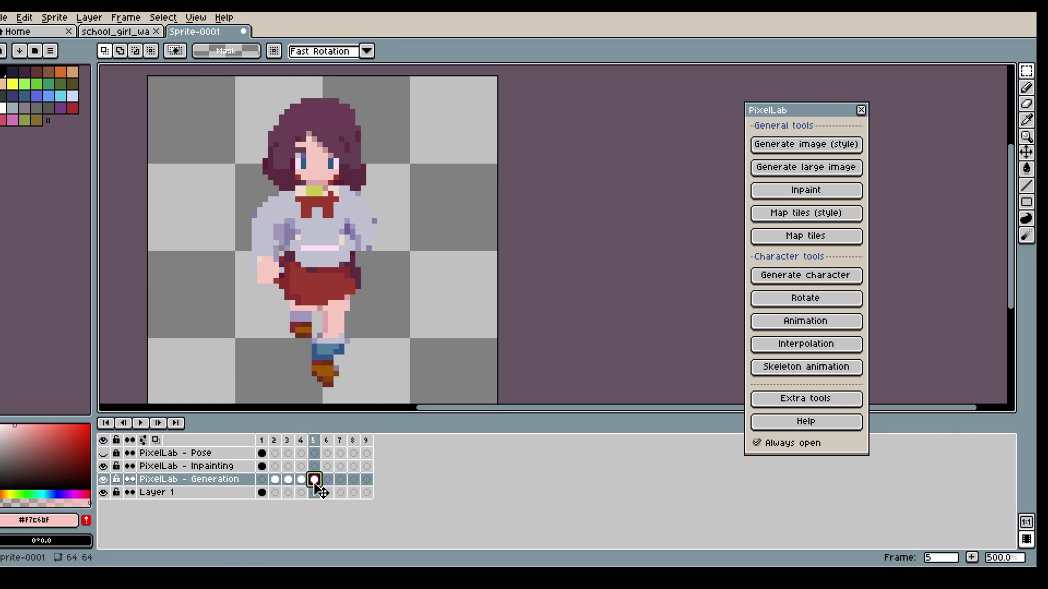
key("ctrl+v")
left_click(428, 313)
- Show the PixelLab - Pose layer on frame 5 and compare the generated limbs with the skeleton
left_click(103, 453)
key("i")
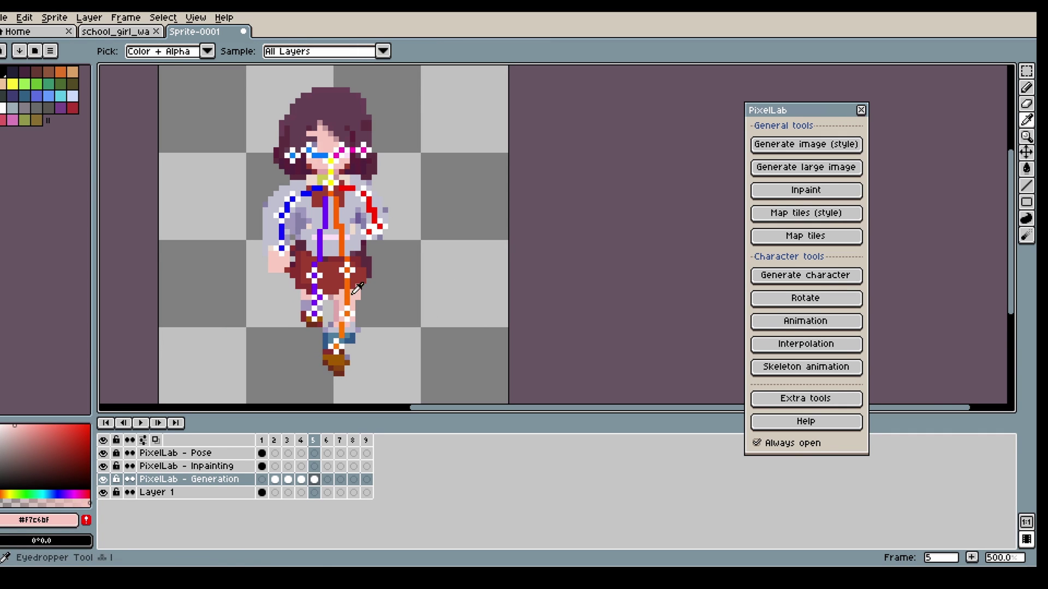
left_click(103, 479)
left_click(313, 453)
left_click(103, 479)
key("v")
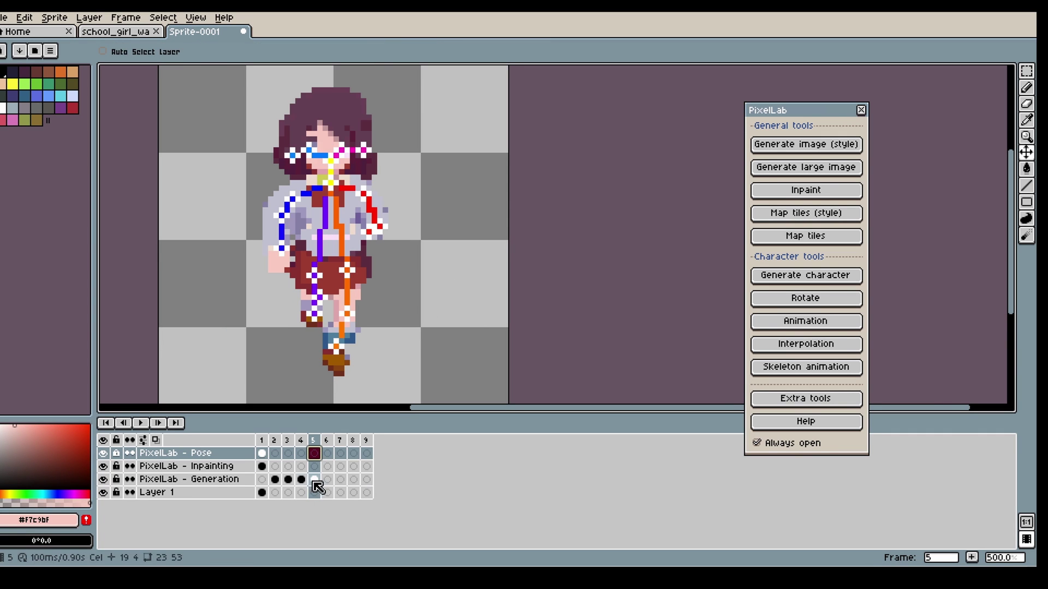
- Paint the missing hand on the bent arm of frame 5 in a skin colour and hide the PixelLab - Pose layer
left_click(314, 480)
key("b")
left_click(103, 453)
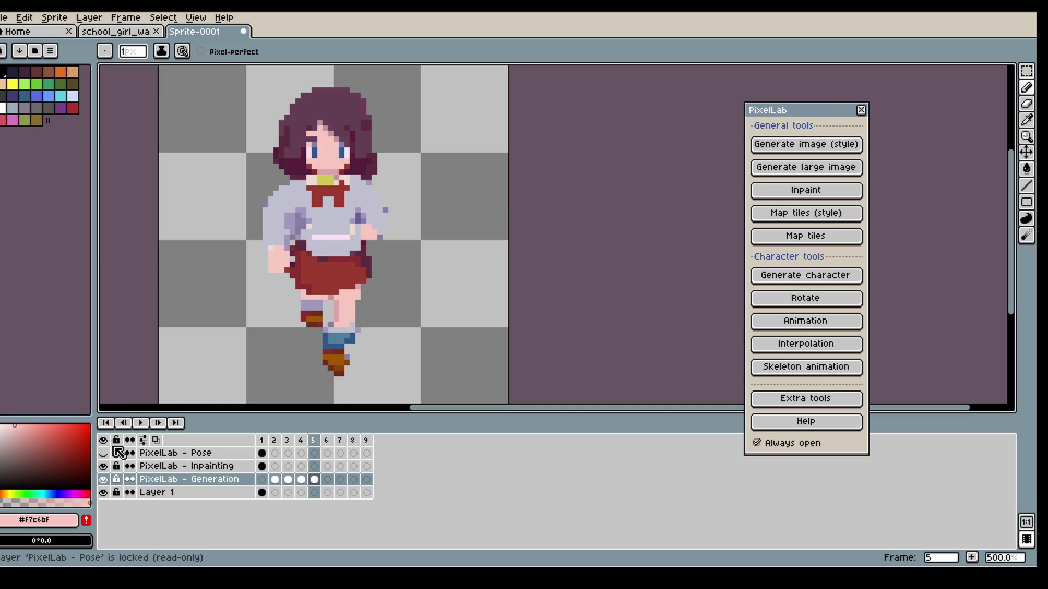
left_click(103, 452)
left_click(103, 452)
- Recolour the sock on the raised leg of frame 5 with blue and light grey sampled from the other sock
key("i")
left_click(341, 339)
key("b")
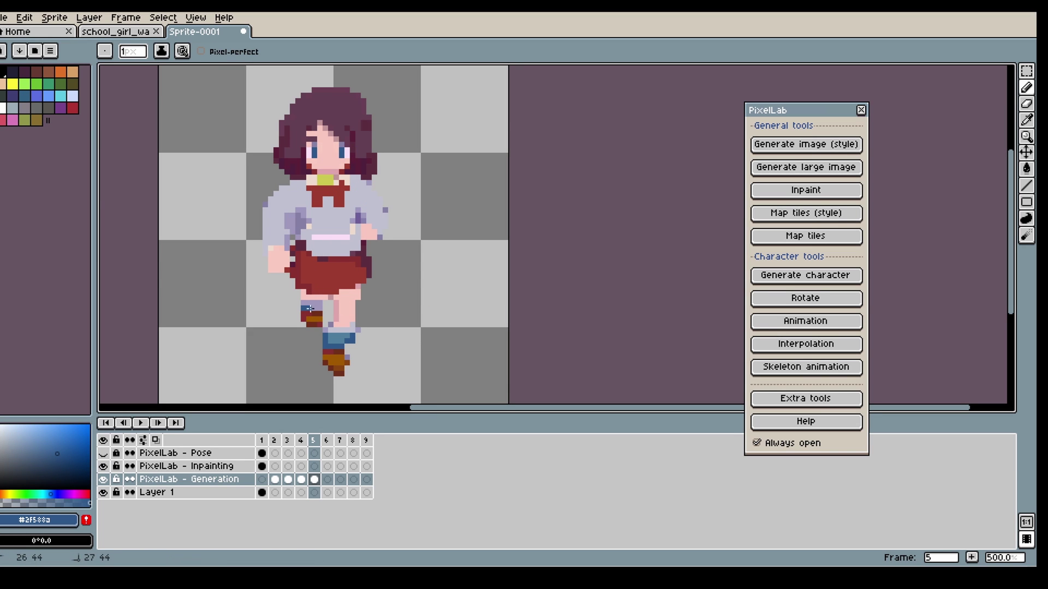
left_click(308, 302, "alt")
left_click(348, 330, "alt")
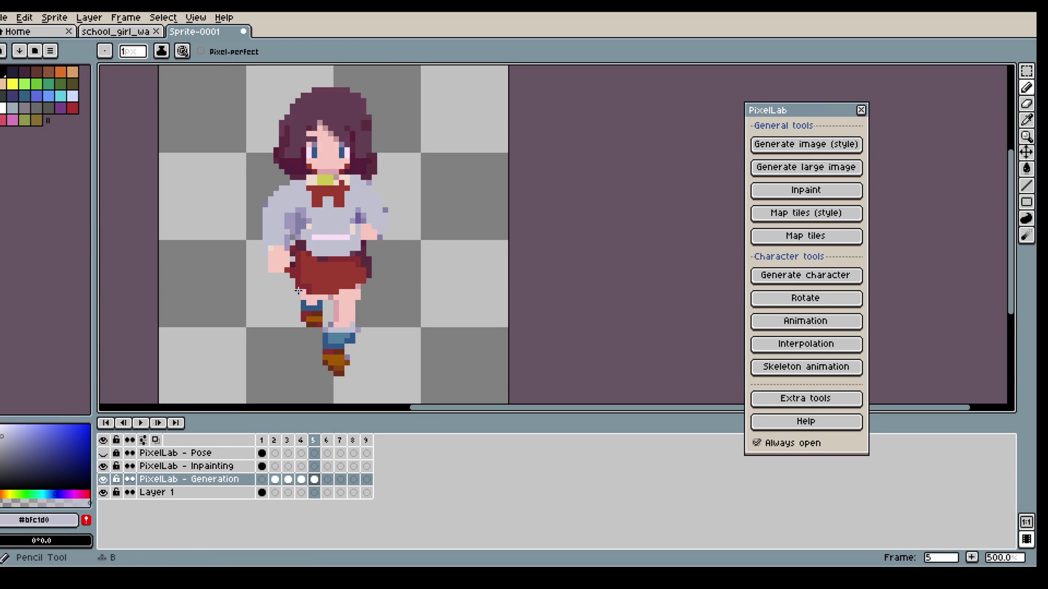
- Extend the sleeve over the hanging arm's wrist on frame 5 and touch up the adjacent skirt edge and sweater hem with sampled colours
left_click(274, 233, "alt")
left_click_drag(271, 248, 281, 254)
scroll(351, 283, "down", 2)
scroll(356, 277, "up", 2)
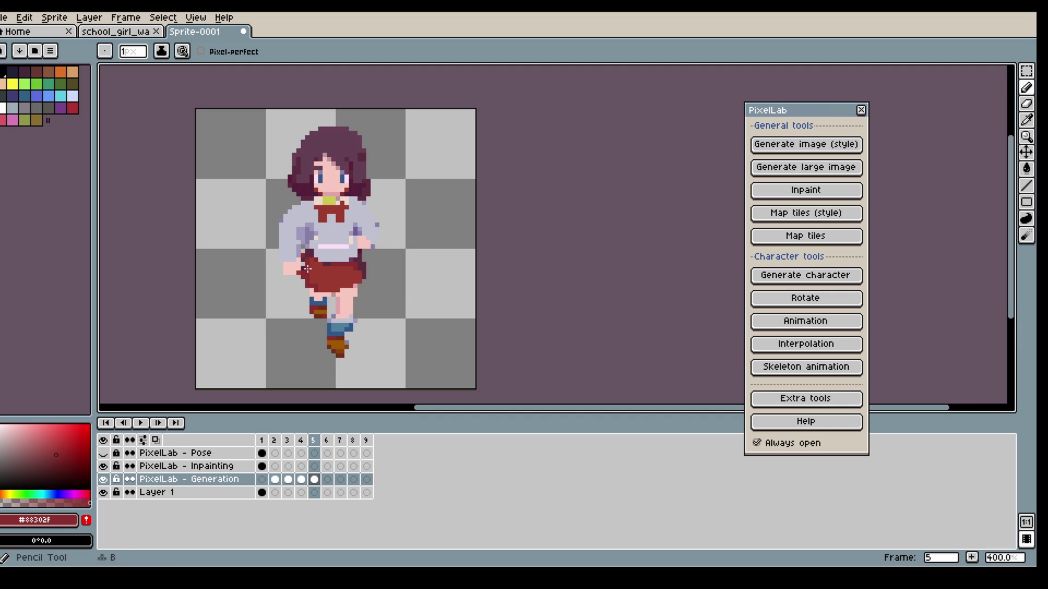
left_click(343, 244, "alt")
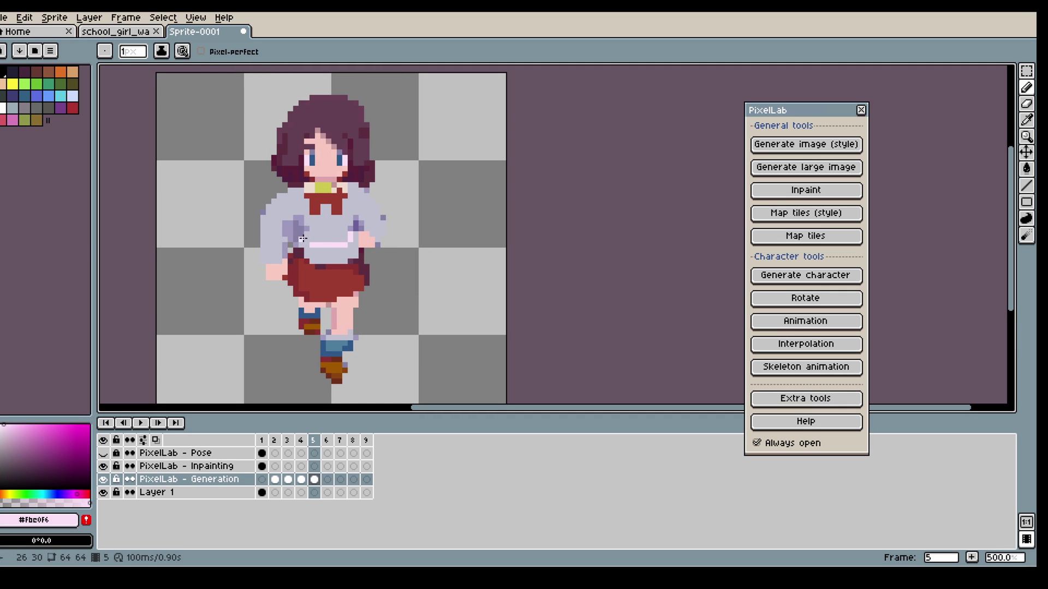
- Review frames 1 to 5 of the PixelLab - Generation layer, checking how the poses and details match
left_click(301, 480)
left_click(288, 479)
scroll(349, 344, "up", 1)
scroll(349, 344, "down", 1)
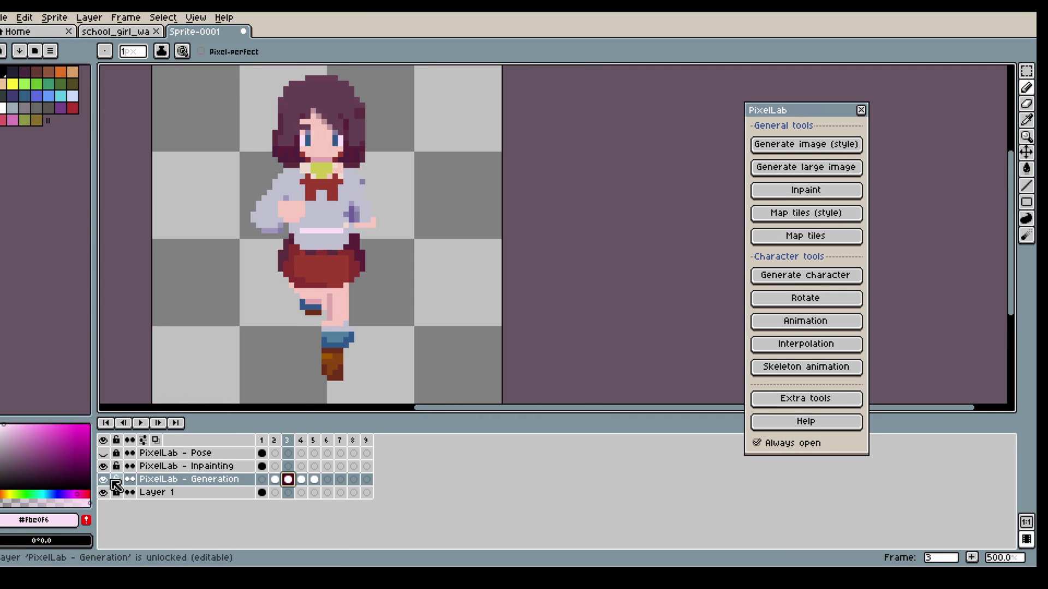
scroll(341, 350, "up", 7)
scroll(333, 330, "down", 8)
left_click(263, 480)
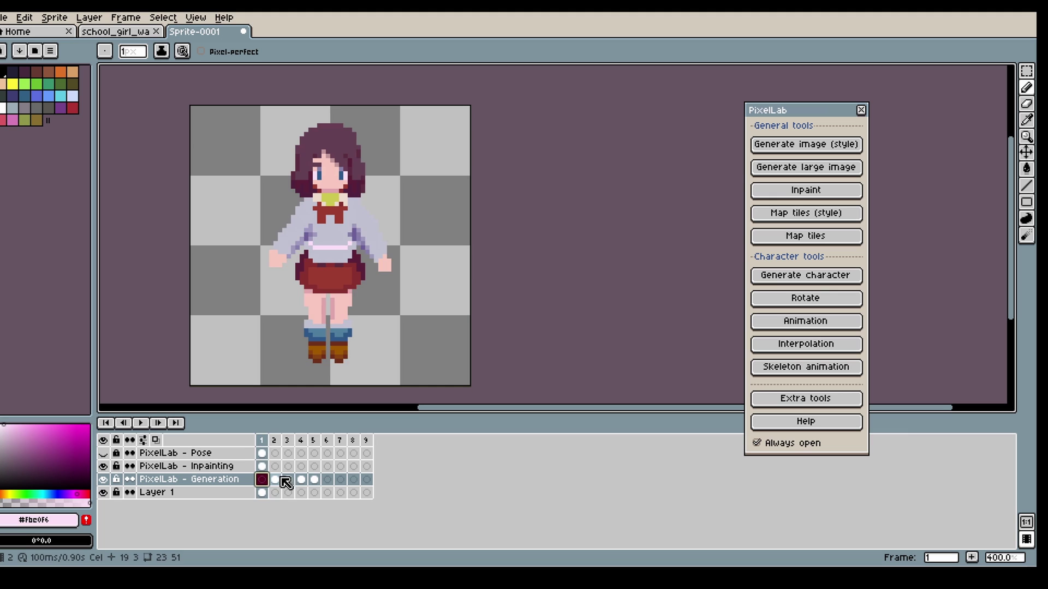
left_click(276, 480)
left_click(286, 480)
left_click(277, 479)
- Generate frames 6 to 9 with Skeleton animation, using Modify current layer as the output method
left_click(329, 492)
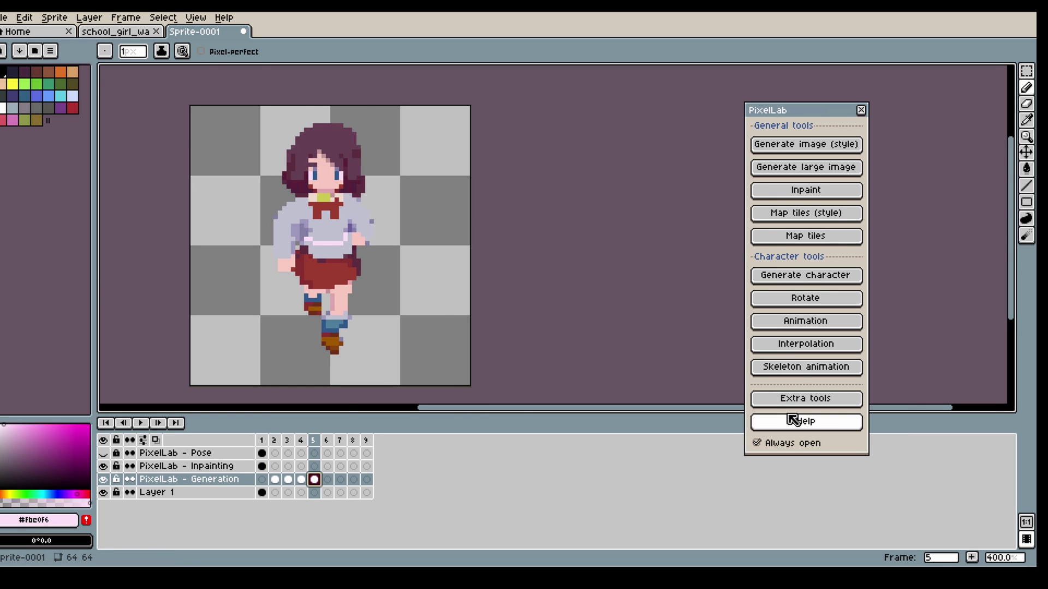
left_click(806, 367)
left_click(538, 450)
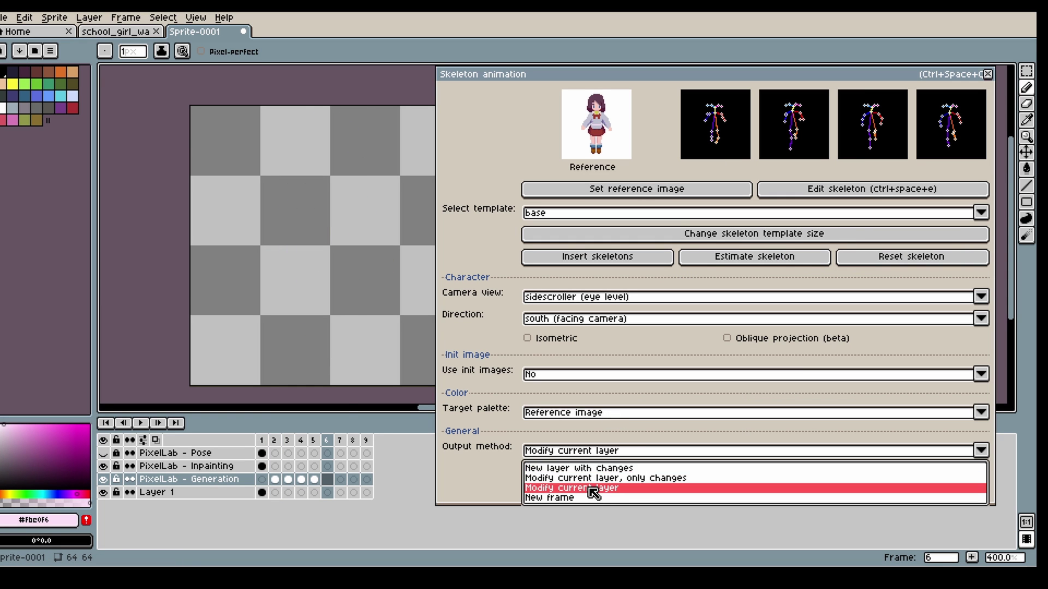
left_click(546, 488)
left_click(327, 479)
left_click(668, 494)
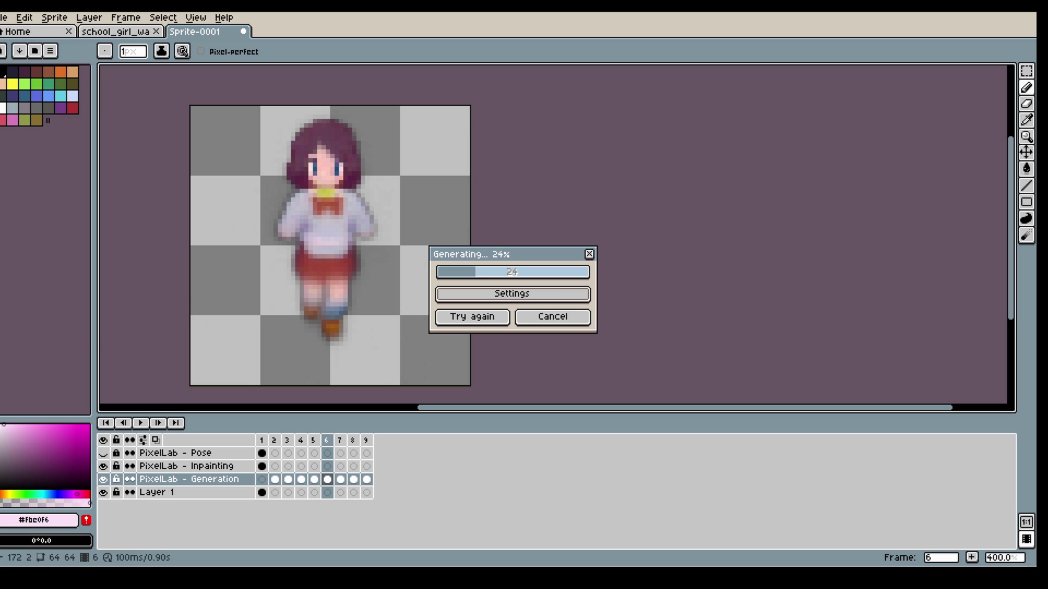
- Examine the newly generated frames 6 to 9 and compare frame 6 with frame 5
left_click(341, 480)
left_click(354, 480)
left_click(366, 479)
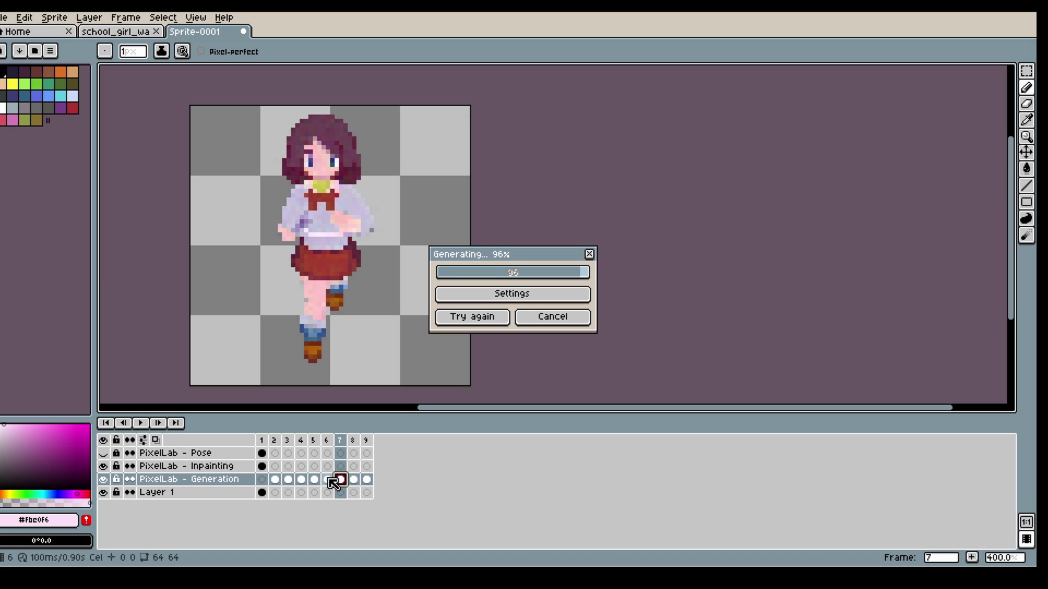
left_click(354, 480)
left_click(366, 480)
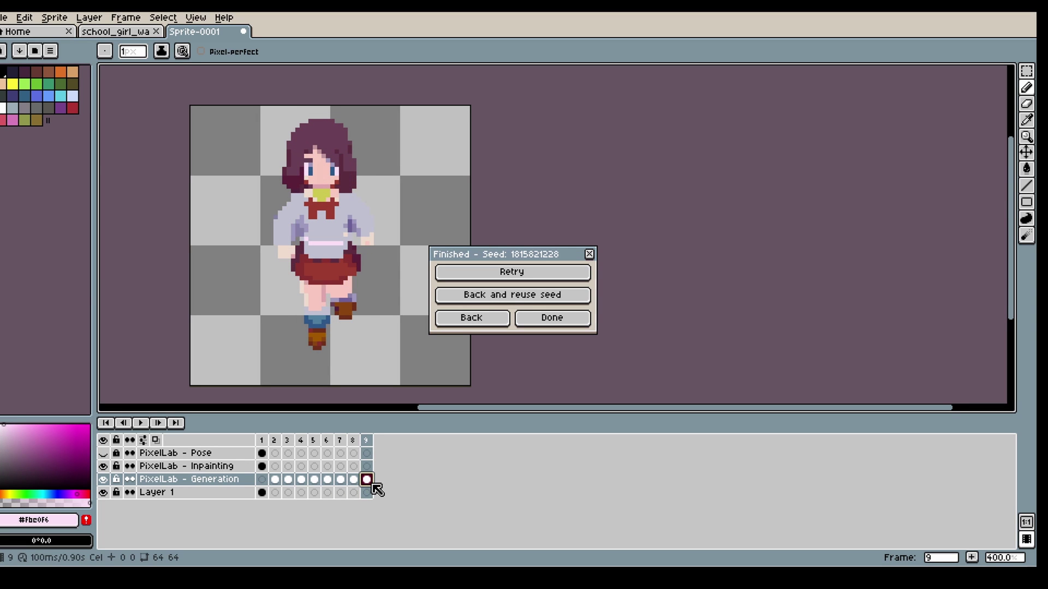
left_click(327, 481)
left_click(314, 480)
left_click(327, 480)
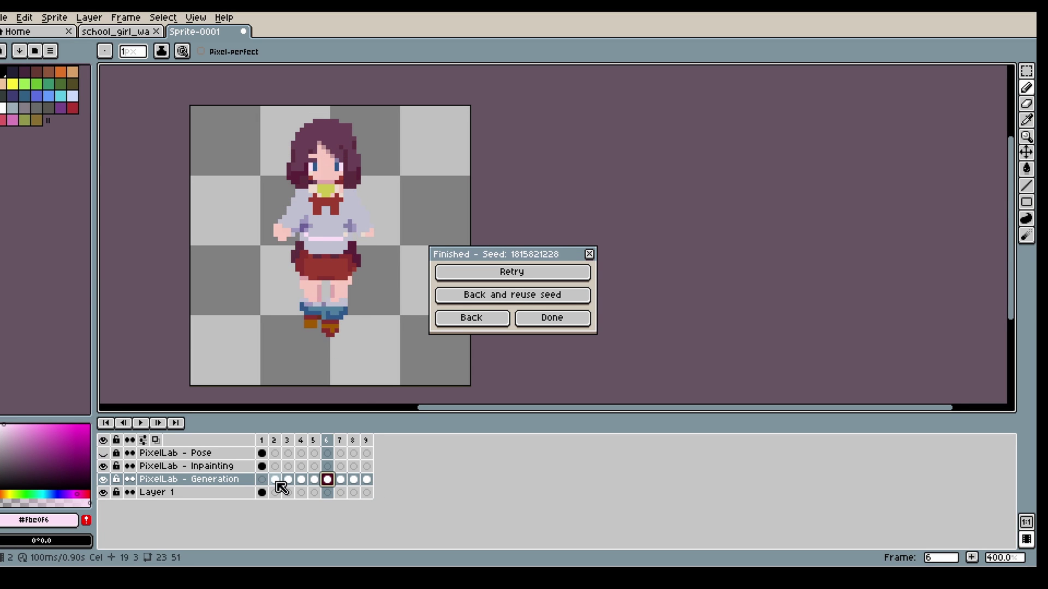
- Check frame 6 against its skeleton by briefly showing the PixelLab - Pose layer, and clear the generated image on that frame
left_click(275, 480)
left_click(315, 479)
left_click(327, 480)
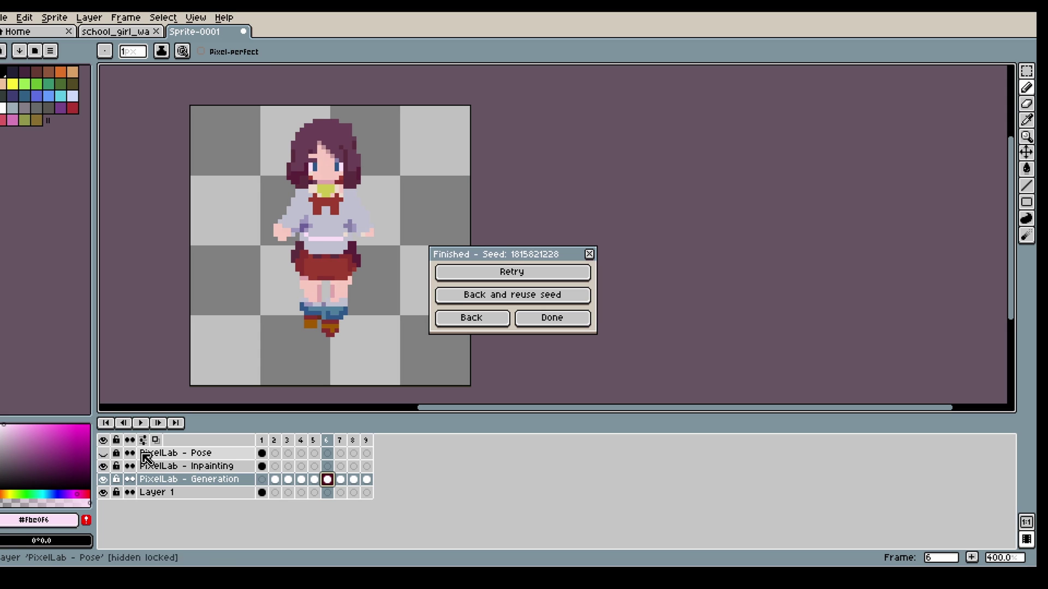
left_click(103, 454)
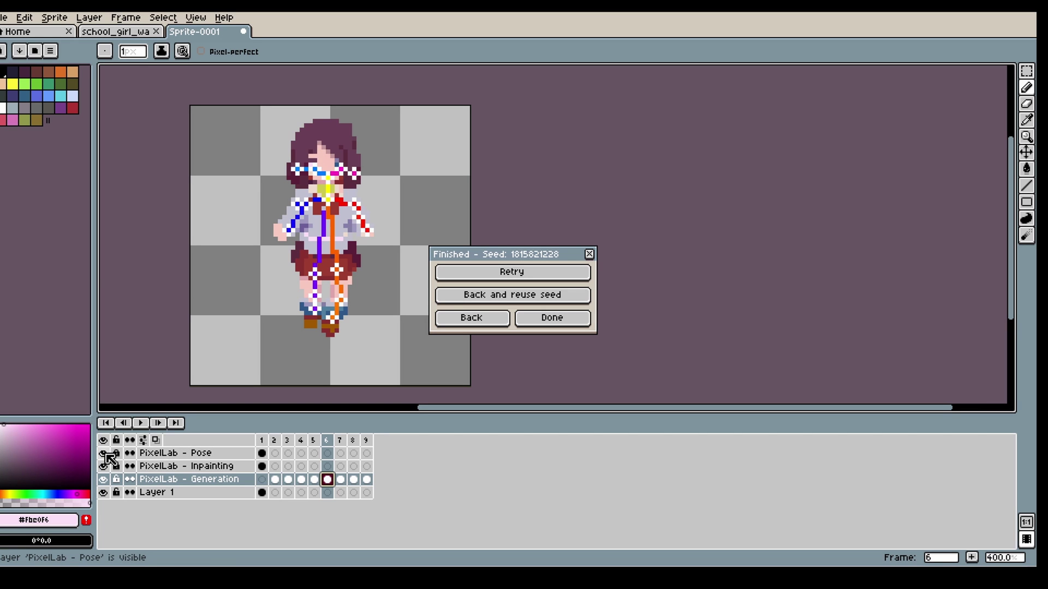
left_click(104, 453)
- Clean up frame 7 by trimming the bent arm's hand with the sweater colour and painting stray hand and leg pixels in skin colour
left_click(340, 479)
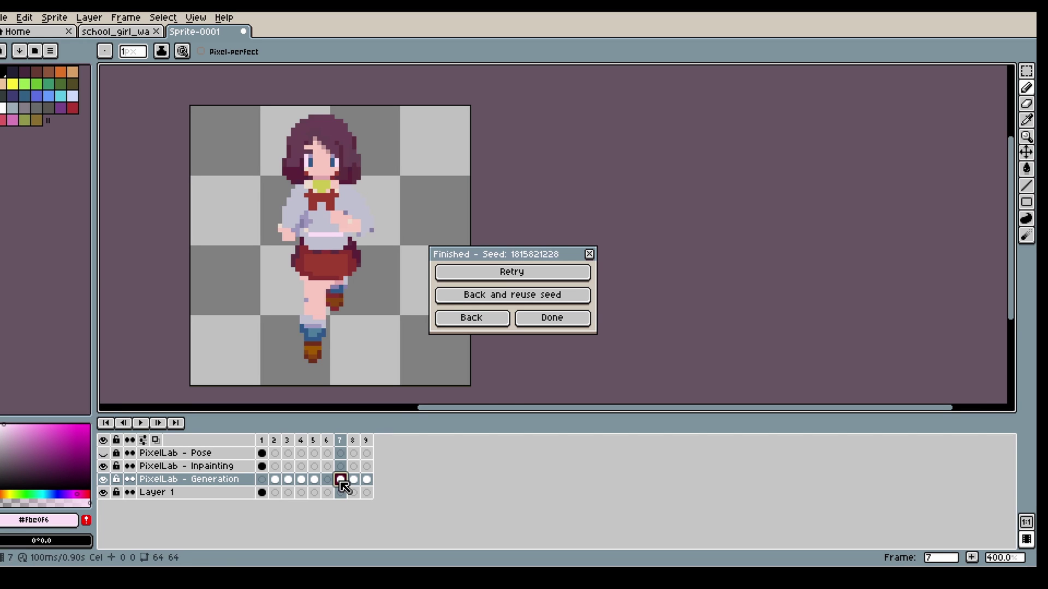
scroll(398, 210, "up", 1)
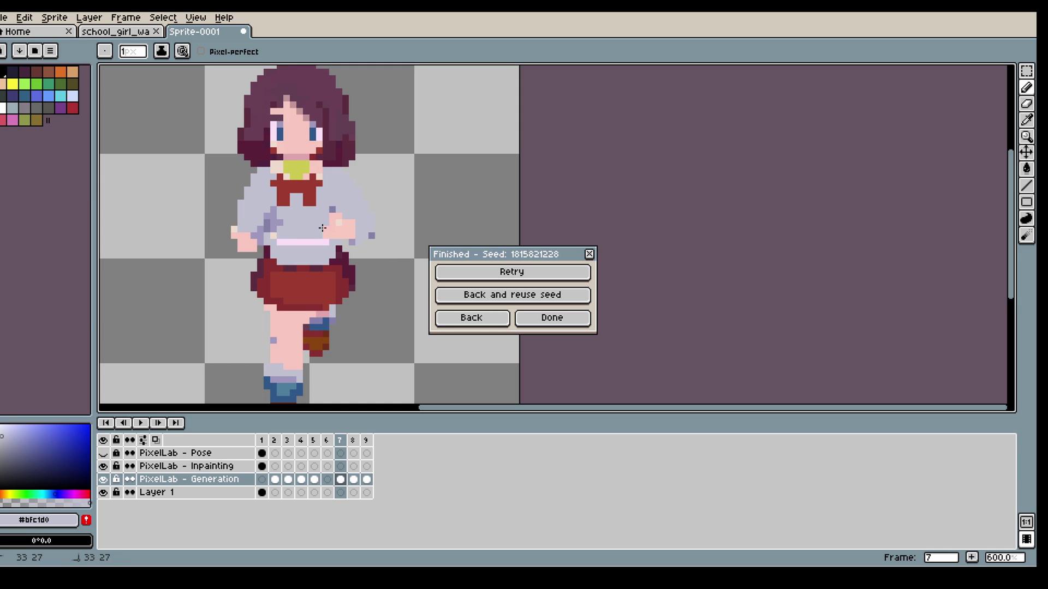
left_click_drag(326, 229, 326, 236)
scroll(326, 236, "down", 2)
left_click(255, 238, "alt")
left_click(246, 228)
left_click(351, 221)
scroll(339, 221, "down", 2)
scroll(316, 296, "up", 2)
left_click(296, 301)
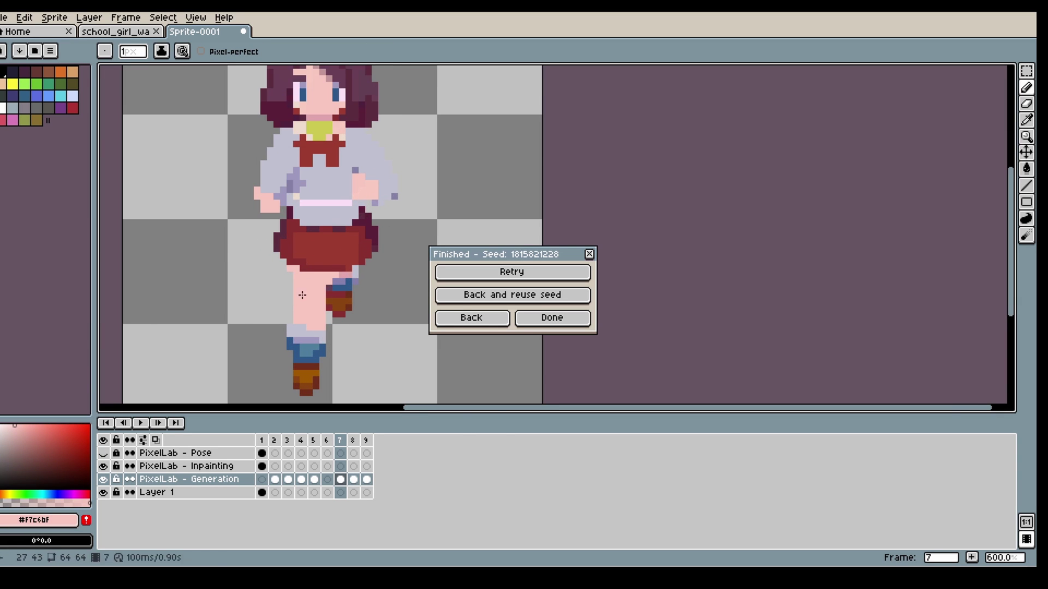
- Recolour the pale hand and leg pixels on frame 8 with sampled skin colour and touch up the ends of the pink hem stripe
scroll(303, 295, "down", 1)
left_click(353, 485)
scroll(368, 239, "up", 1)
left_click(368, 239, "alt")
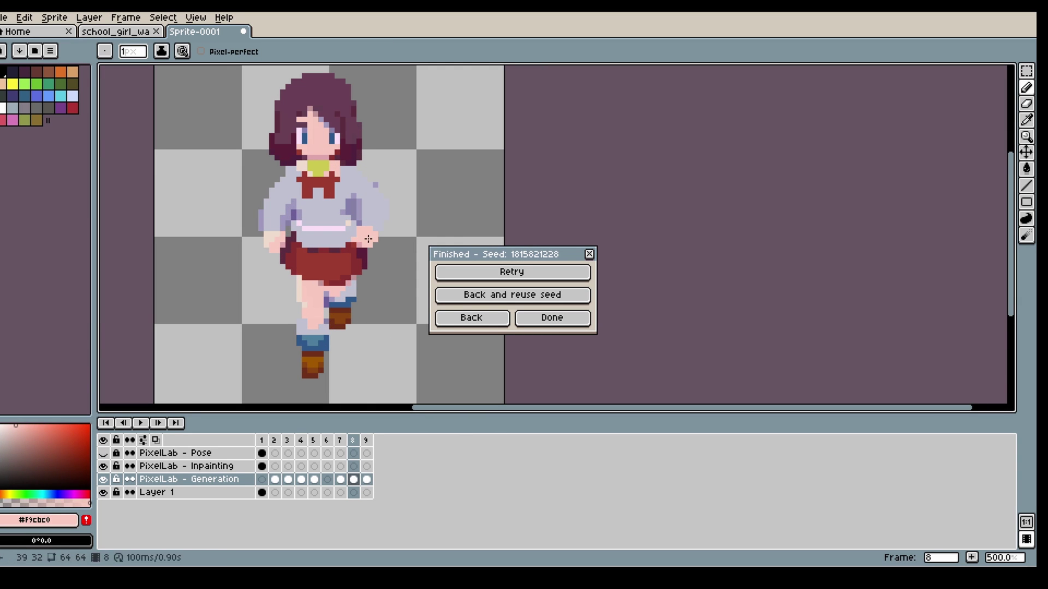
left_click(1030, 104)
left_click_drag(261, 239, 261, 245)
key("b")
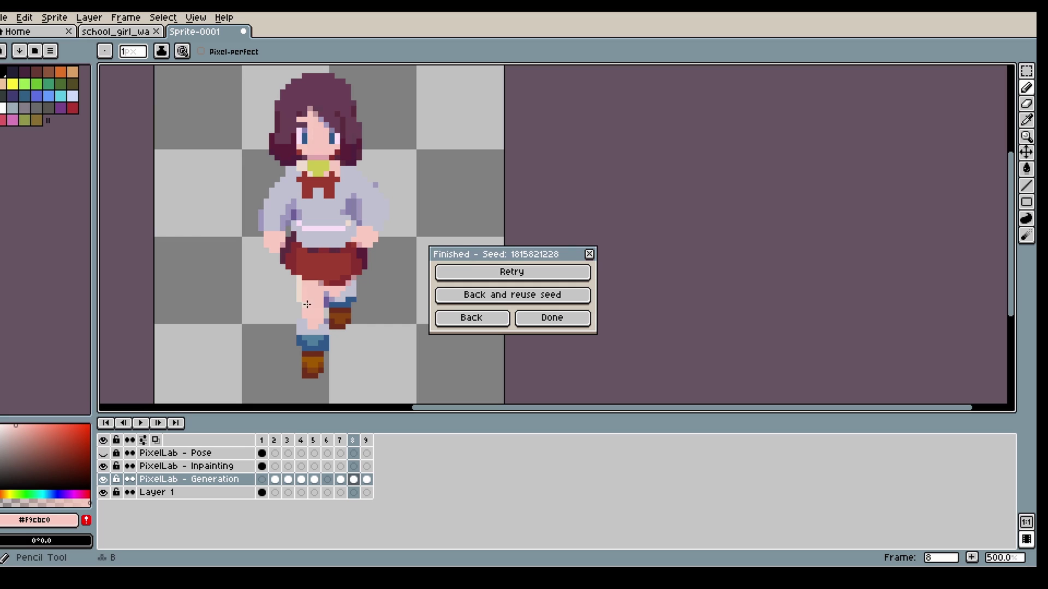
key("alt")
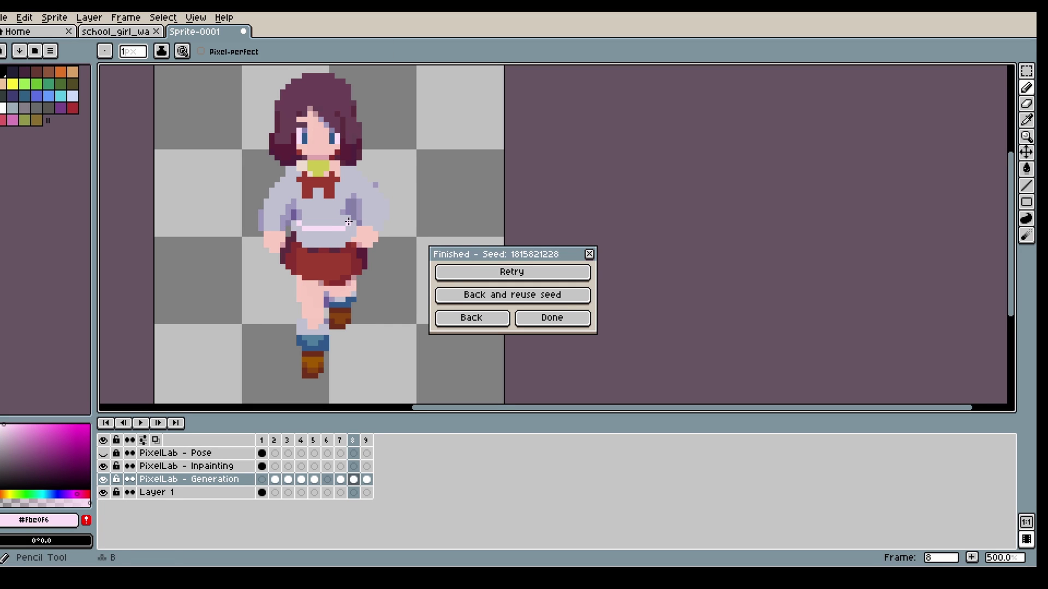
- Fill the pale hands and leg edge on frame 9 with the sampled skin colour using contiguous fill
scroll(373, 283, "down", 1)
left_click(366, 479)
scroll(365, 224, "up", 2)
key("alt")
key("g")
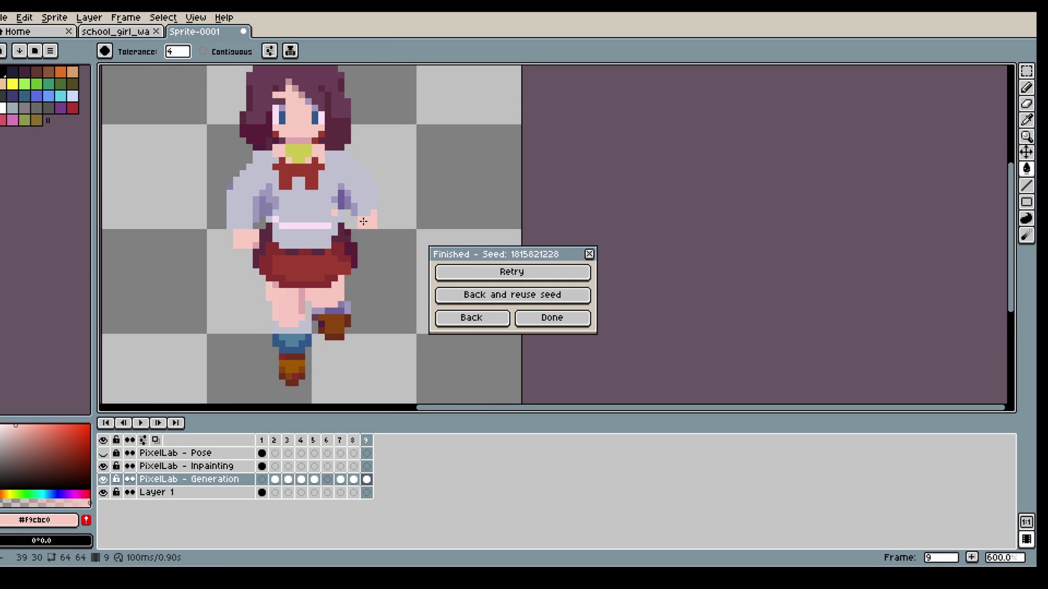
scroll(357, 243, "down", 2)
scroll(356, 231, "up", 2)
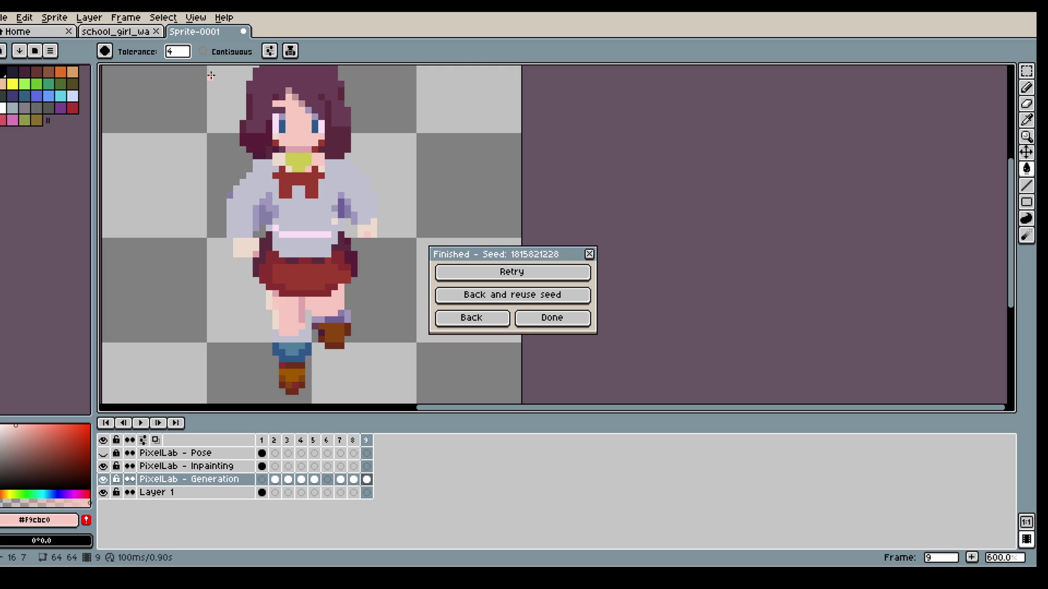
- Recolour the mismatched collar area on frame 9 in the sampled cream and extend the pink hem stripe over the stray pixel
left_click(312, 160, "alt")
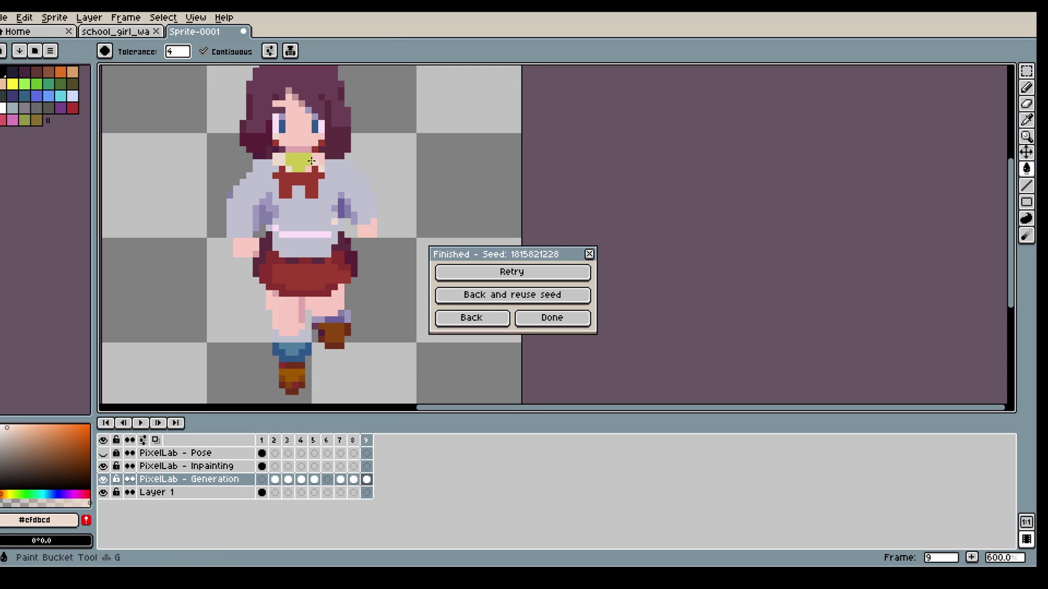
left_click(323, 234, "alt")
key("b")
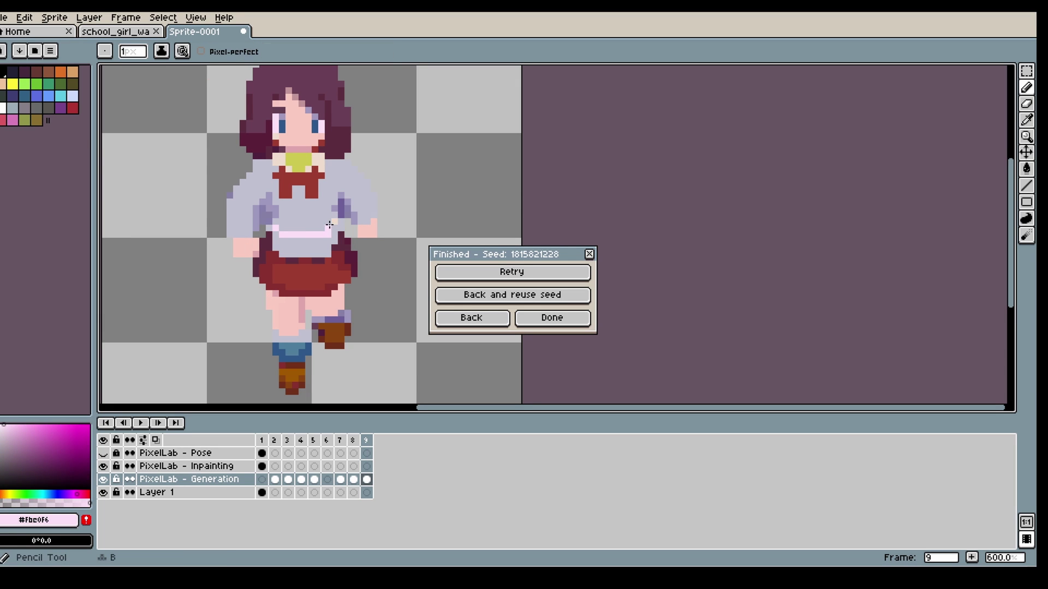
- Fill the mismatched side of the collar on frame 8 with the sampled cream colour
left_click(352, 481)
left_click(280, 154, "alt")
key("g")
left_click(316, 155)
key("Left")
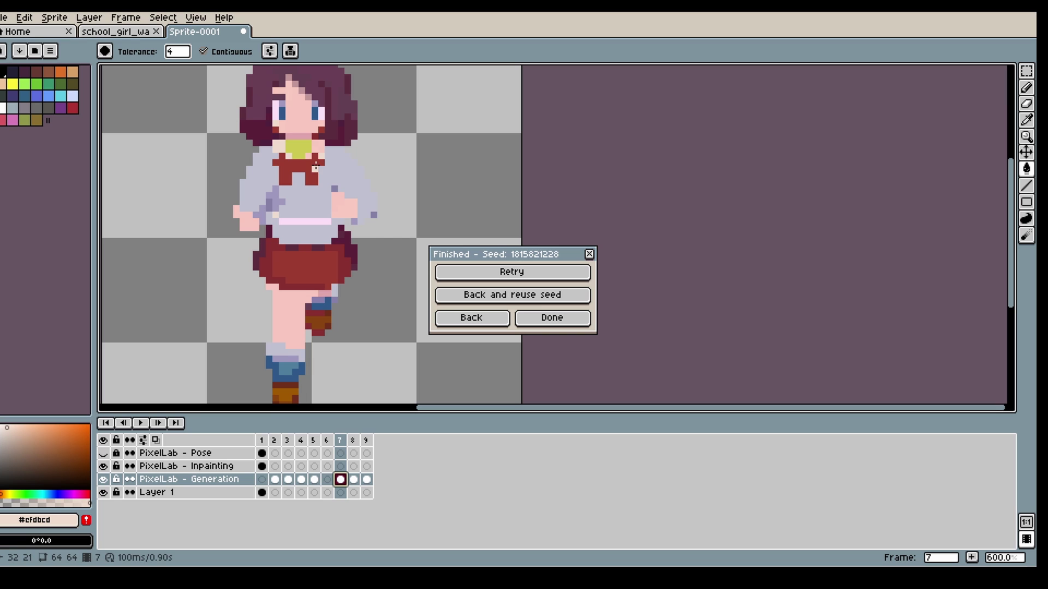
- Compare the character on frames 2 to 7 of the PixelLab - Generation layer for remaining inconsistencies
key("Left")
key("Left")
key("Left")
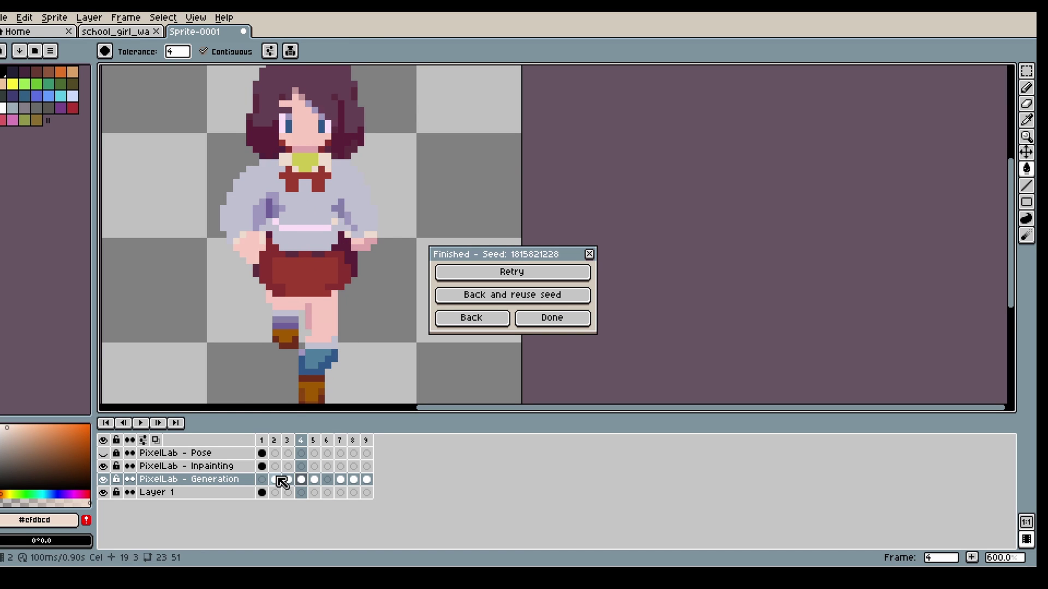
key("Left")
left_click(275, 480)
left_click(301, 480)
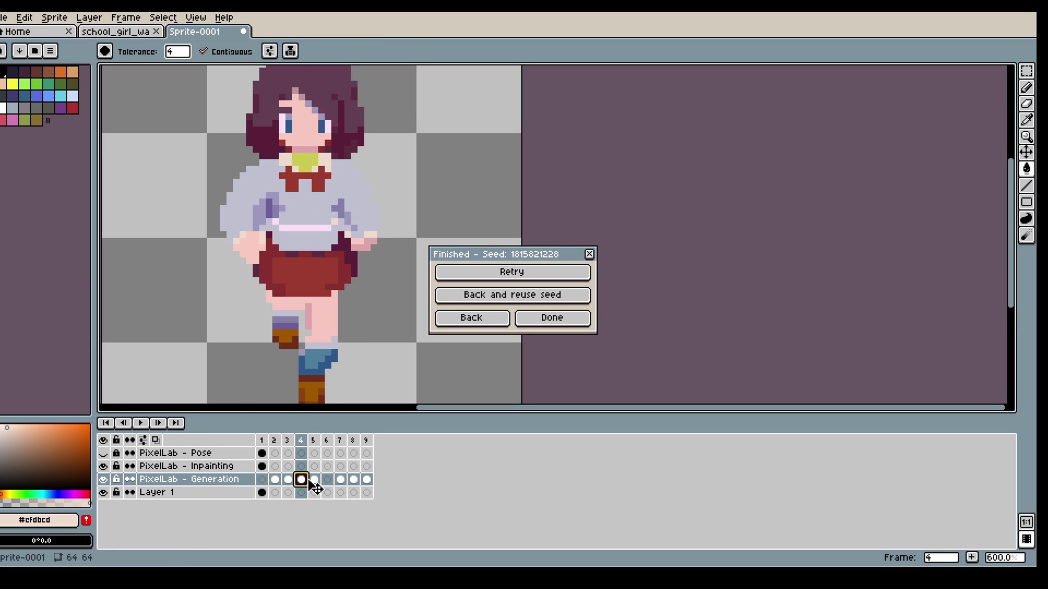
left_click(288, 480)
left_click(301, 479)
left_click(314, 480)
left_click(273, 480)
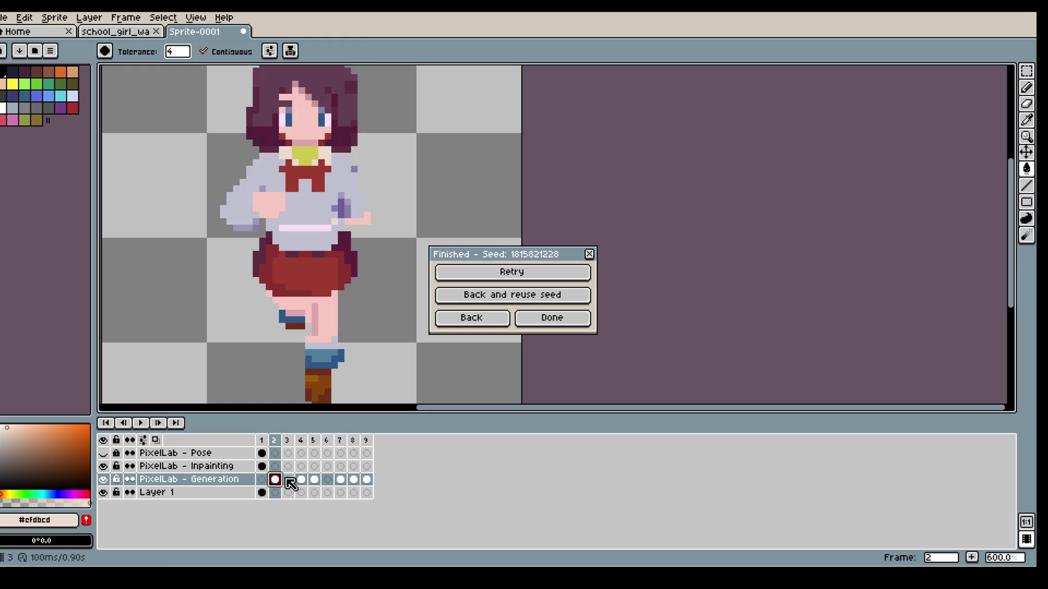
left_click_drag(283, 479, 288, 480)
key("ctrl+z")
left_click(301, 480)
left_click(315, 480)
- Repaint the off-colour pixels of both hands on frame 4 in the sampled skin colour
left_click(302, 480)
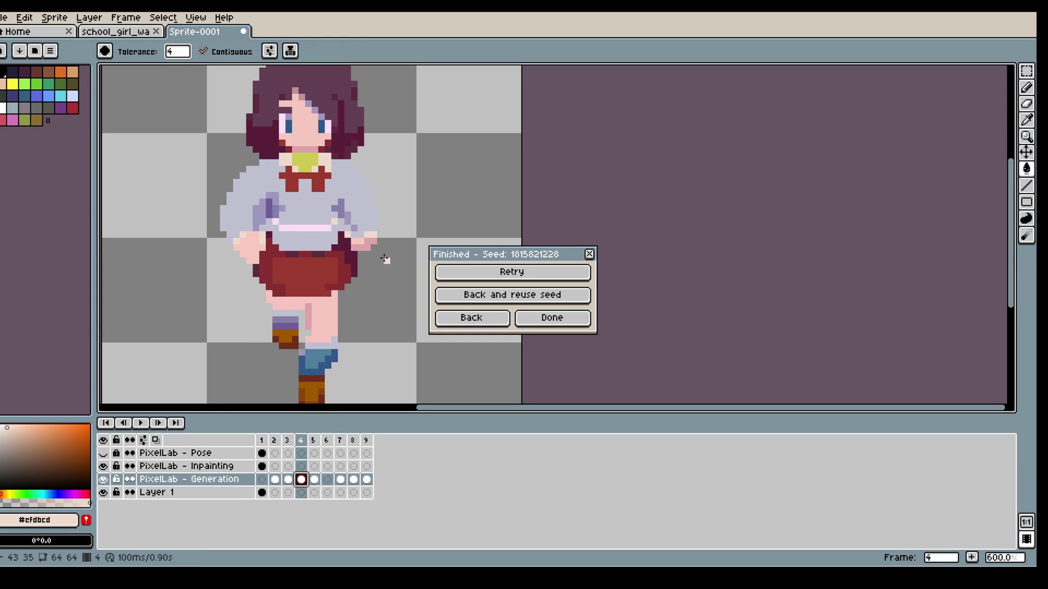
key("i")
left_click(375, 239)
left_click(249, 243)
key("b")
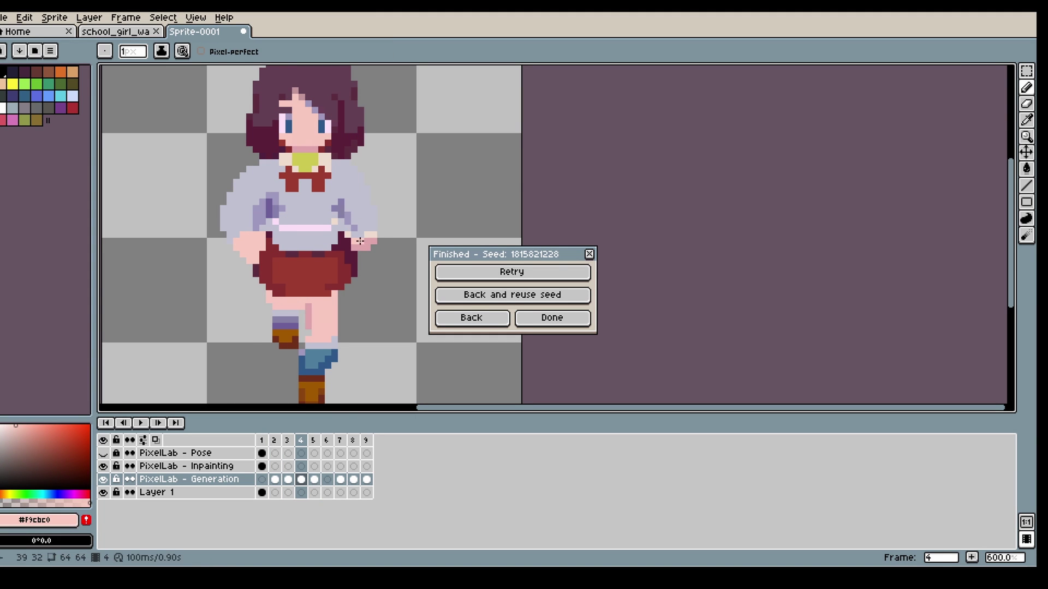
scroll(359, 243, "down", 2)
scroll(304, 248, "up", 2)
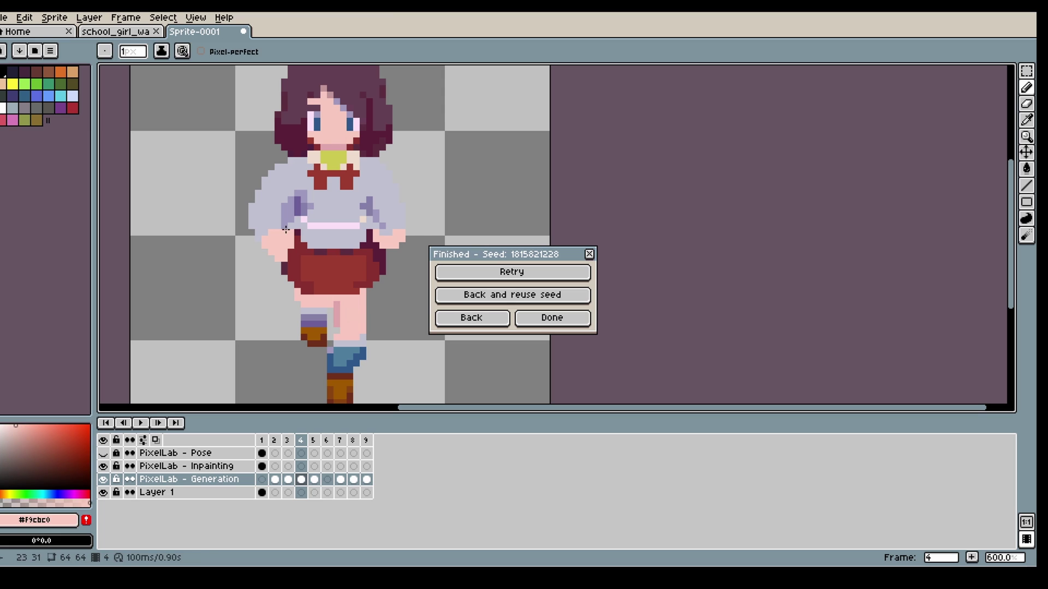
- Reshape the larger hand beside the skirt on frame 4 by painting its edges with sampled sleeve and skirt colours
left_click(286, 223, "alt")
left_click(296, 248, "alt")
mouse_move(291, 246)
left_mouse_down()
mouse_move(291, 233)
mouse_move(284, 252)
left_mouse_up()
left_click(297, 233, "alt")
left_click(292, 234)
key("i")
left_click(282, 264)
key("b")
key("i")
scroll(302, 222, "down", 2)
scroll(383, 225, "up", 1)
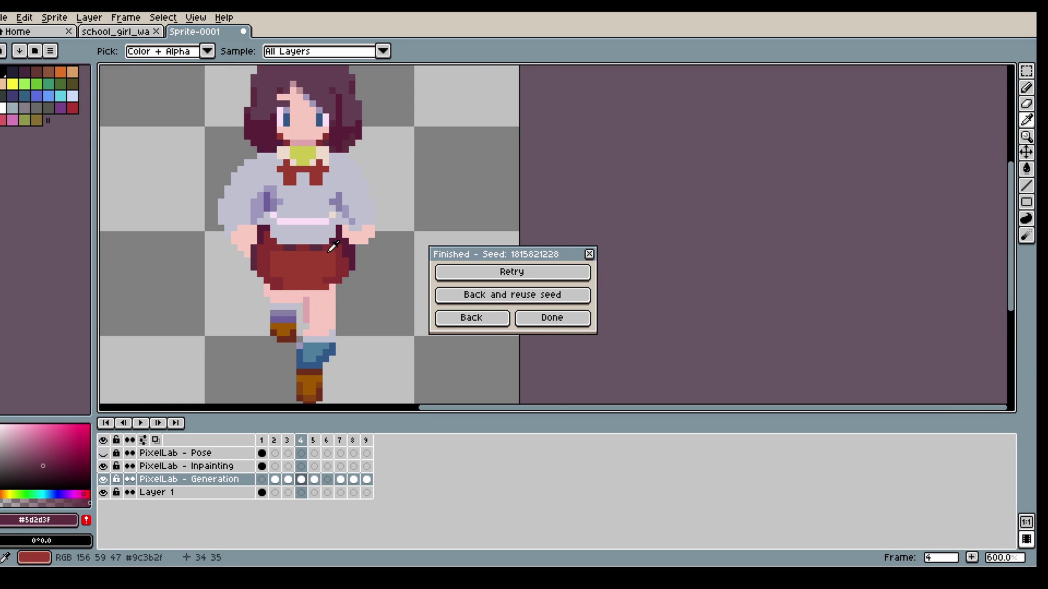
- Review frames 5 to 9 of the PixelLab - Generation layer to find the frame that still needs generating
left_click(328, 479)
left_click(340, 479)
left_click(353, 480)
left_click(367, 480)
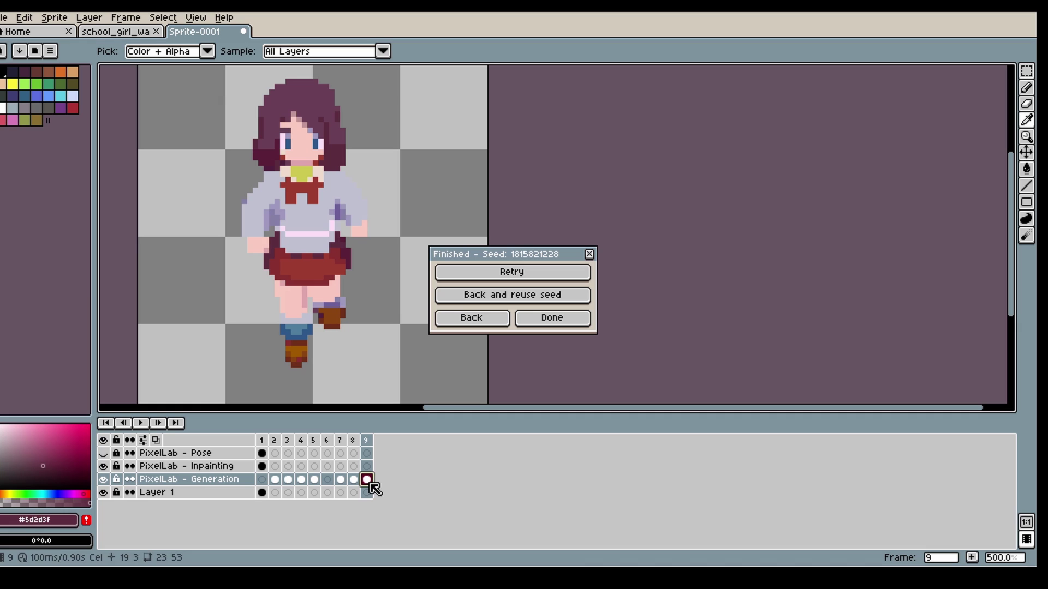
left_click(330, 482)
left_click(316, 482)
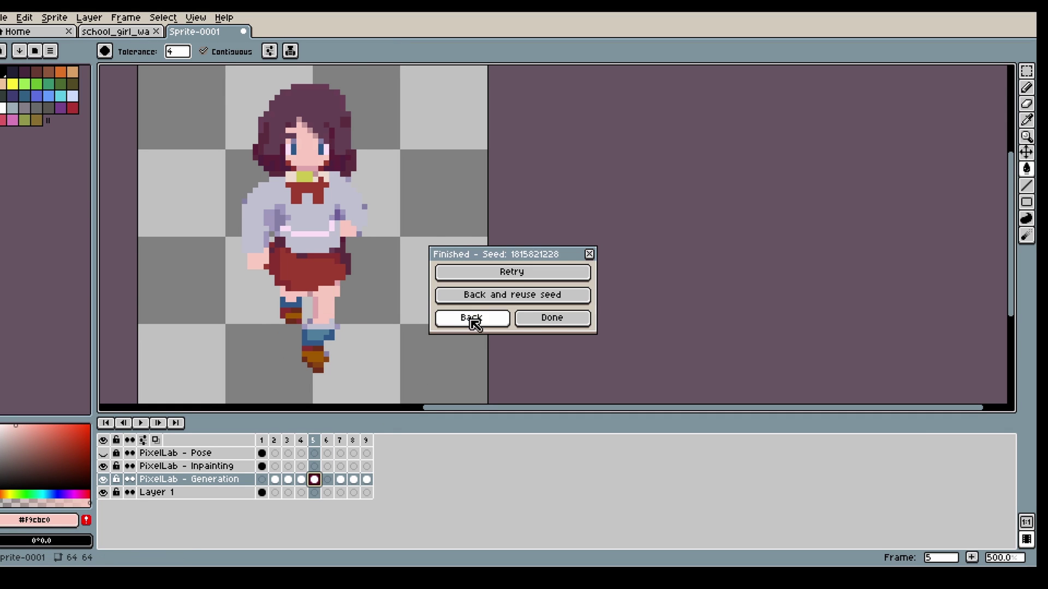
- Return to the skeleton animation settings and generate the missing frame 6, keeping the Pose layer hidden
left_click(471, 319)
left_click(301, 480)
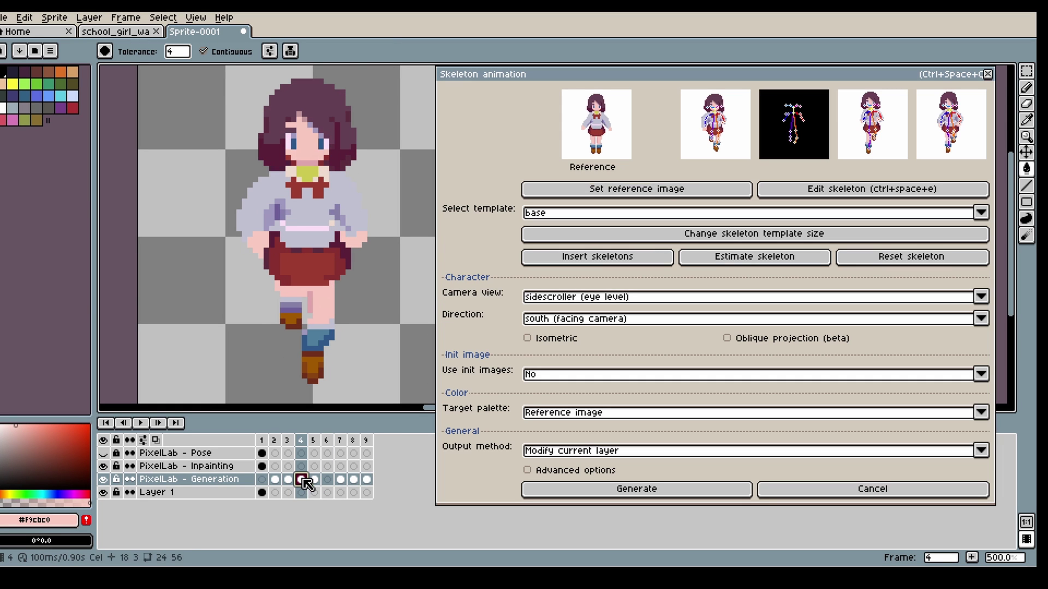
left_click(636, 489)
left_click(331, 480)
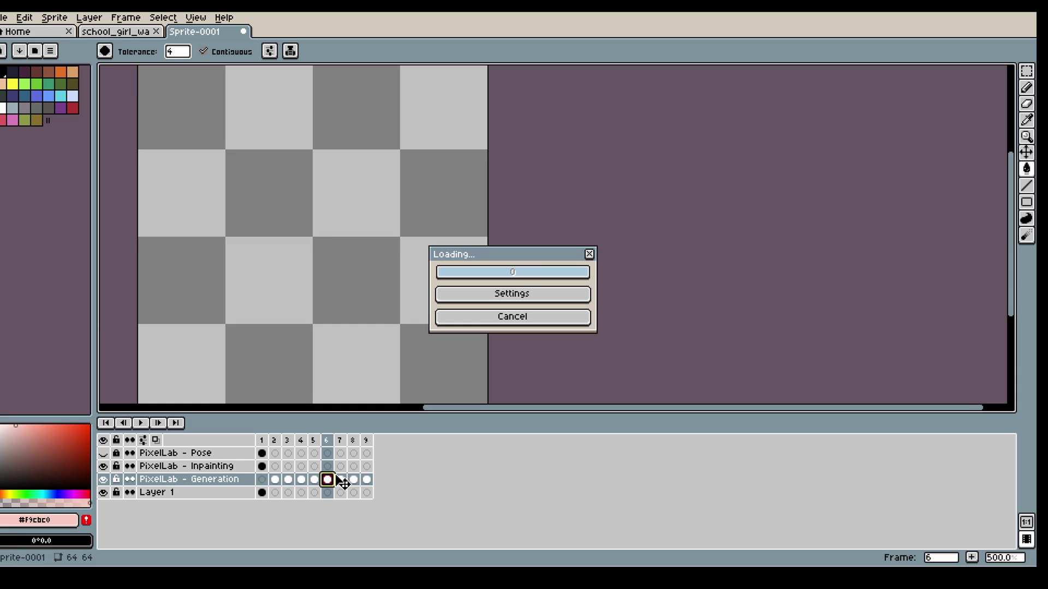
scroll(486, 308, "down", 1)
scroll(431, 317, "up", 1)
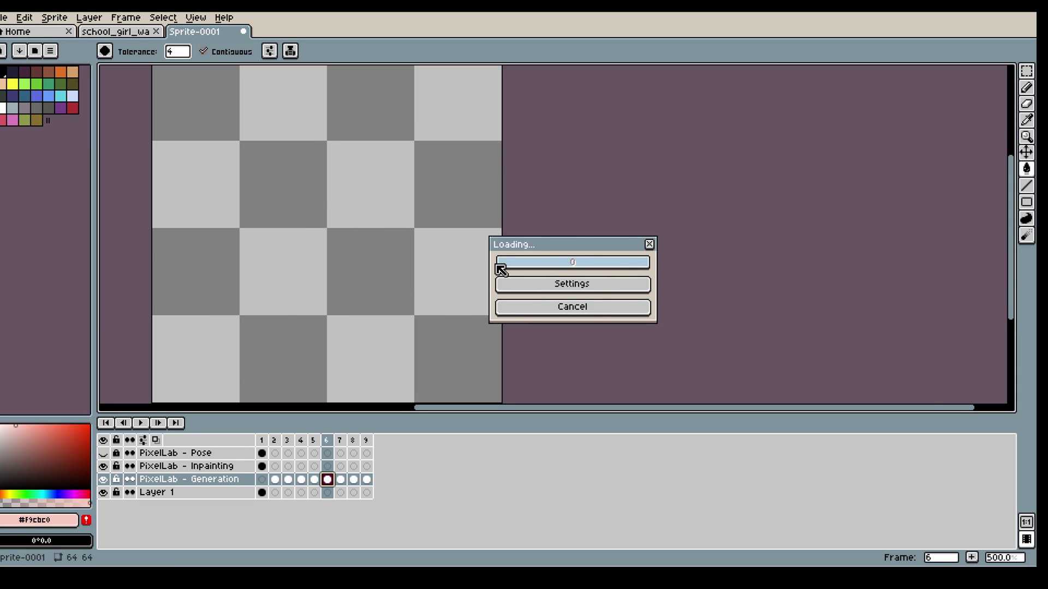
scroll(456, 234, "down", 1)
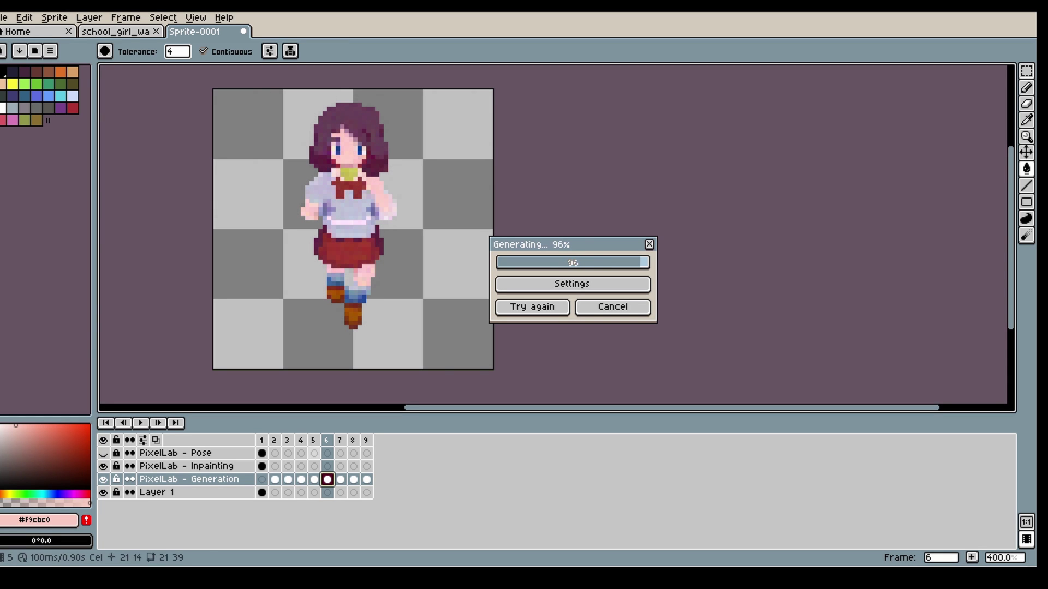
left_click(103, 453)
left_click(104, 454)
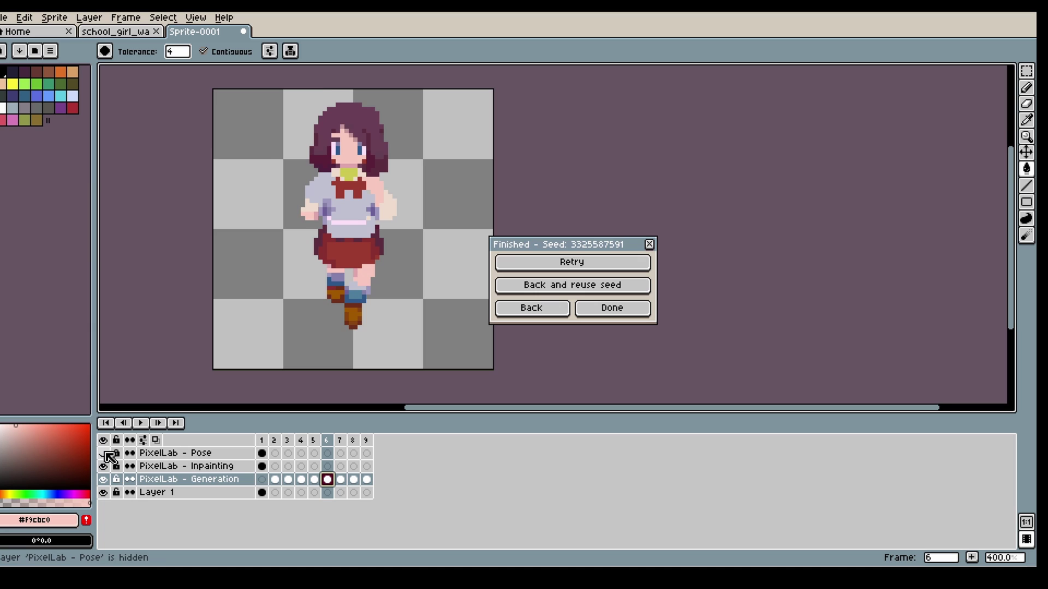
- Touch up the sleeve beside the small raised hand on frame 6 with its sampled grey-lilac colour, and repaint the hand in sampled skin colour
scroll(344, 216, "up", 1)
key("i")
left_click(320, 192)
key("b")
left_click_drag(302, 196, 304, 206)
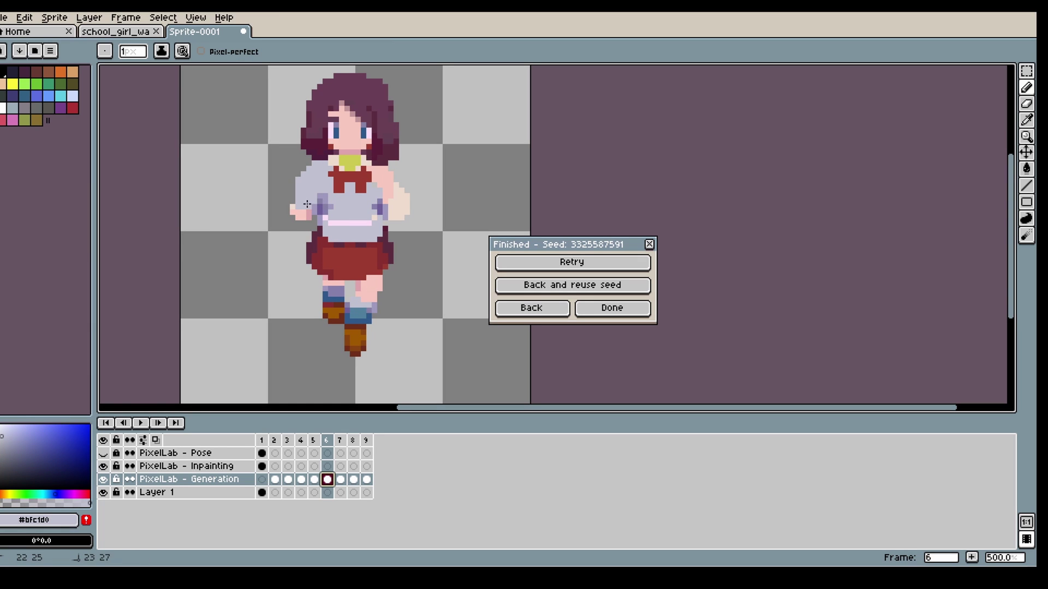
left_click(305, 214, "alt")
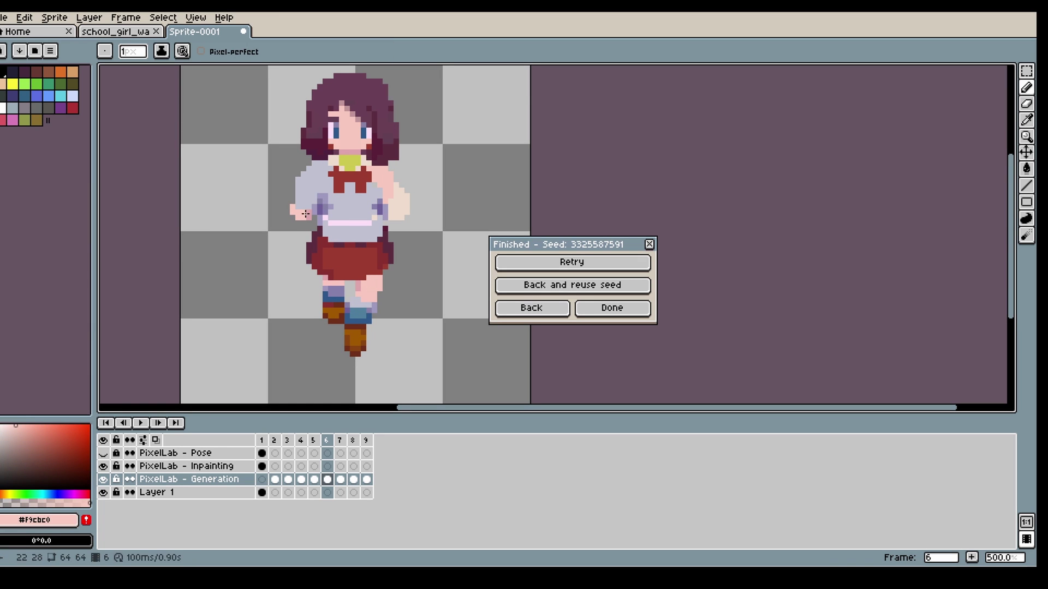
- Repaint the cream-coloured forearm on frame 6 in the sampled sleeve colour and sample the purple sleeve shading
left_click(389, 203, "alt")
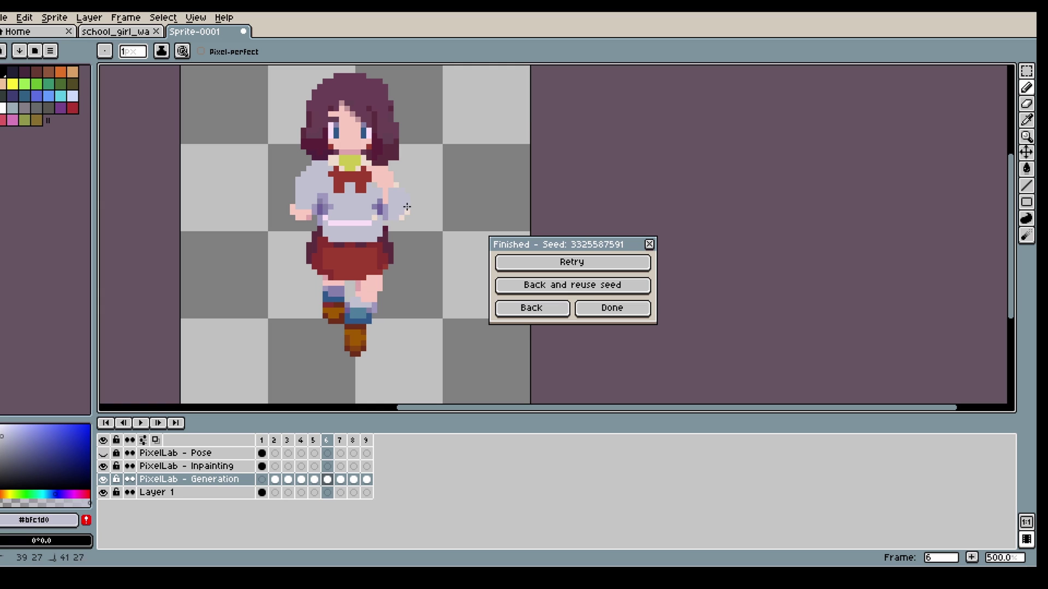
left_click(386, 201, "alt")
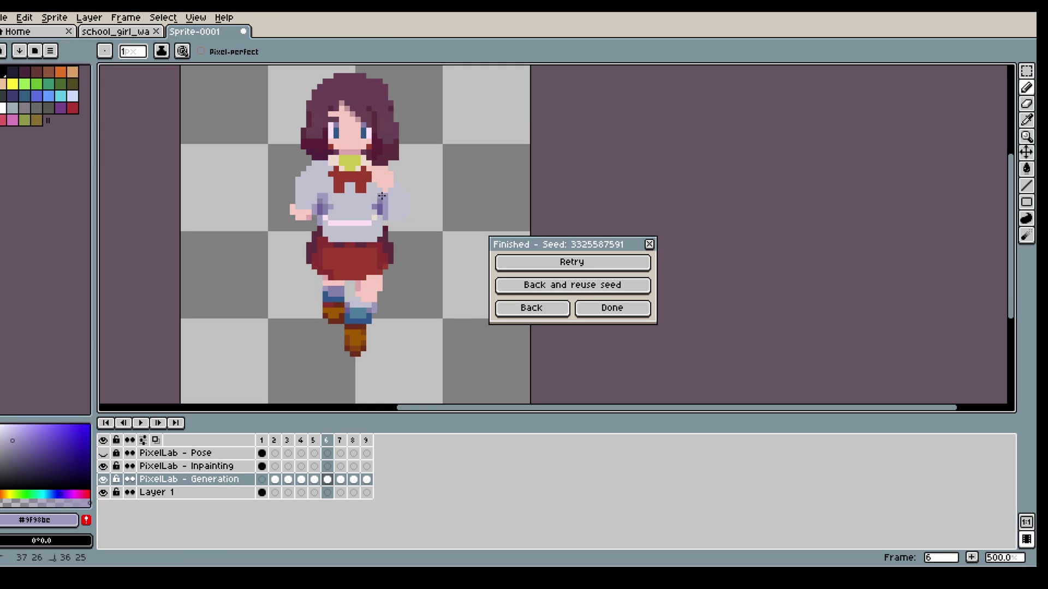